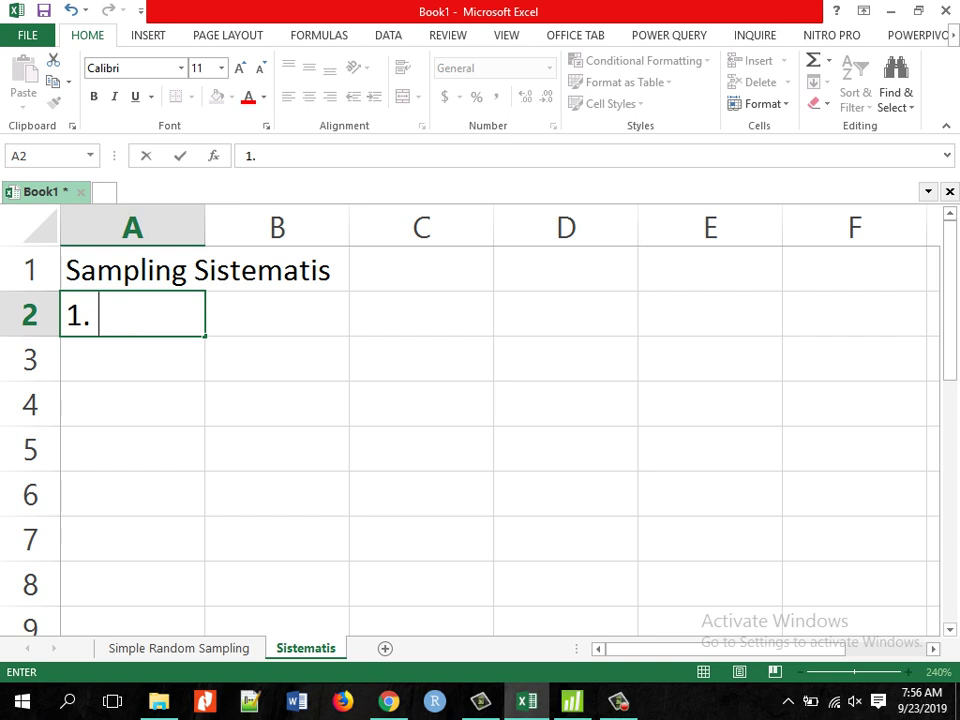
- Complete the first item in A2 to read "1. Menentukan Sample size yang sudah diperoleh n =341"
type("Menentukan ")
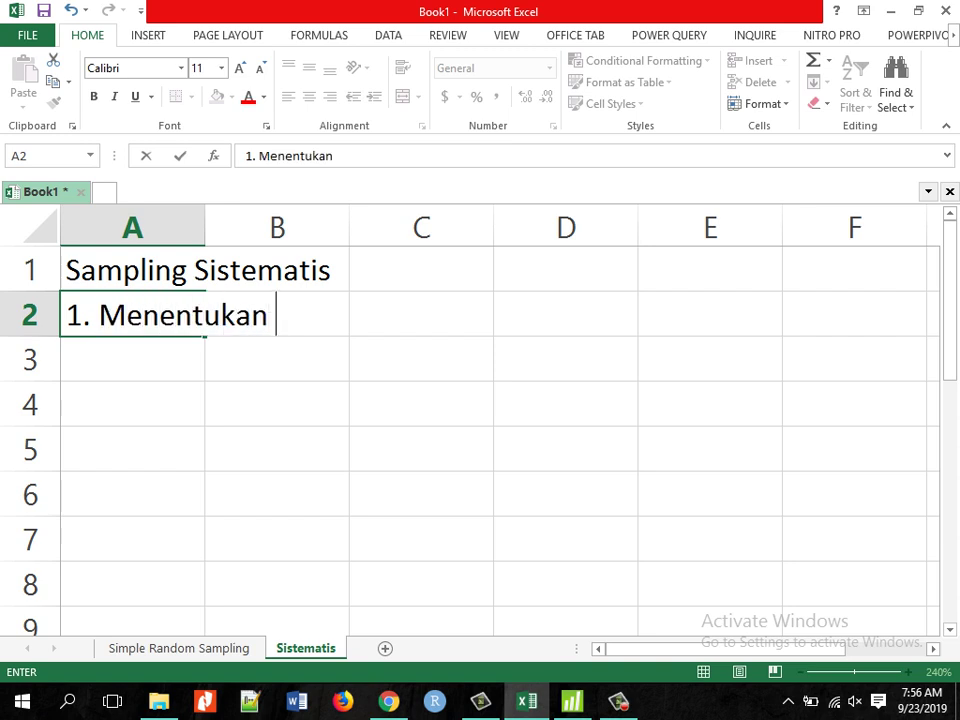
type("I")
key("BackSpace")
type("Sample si")
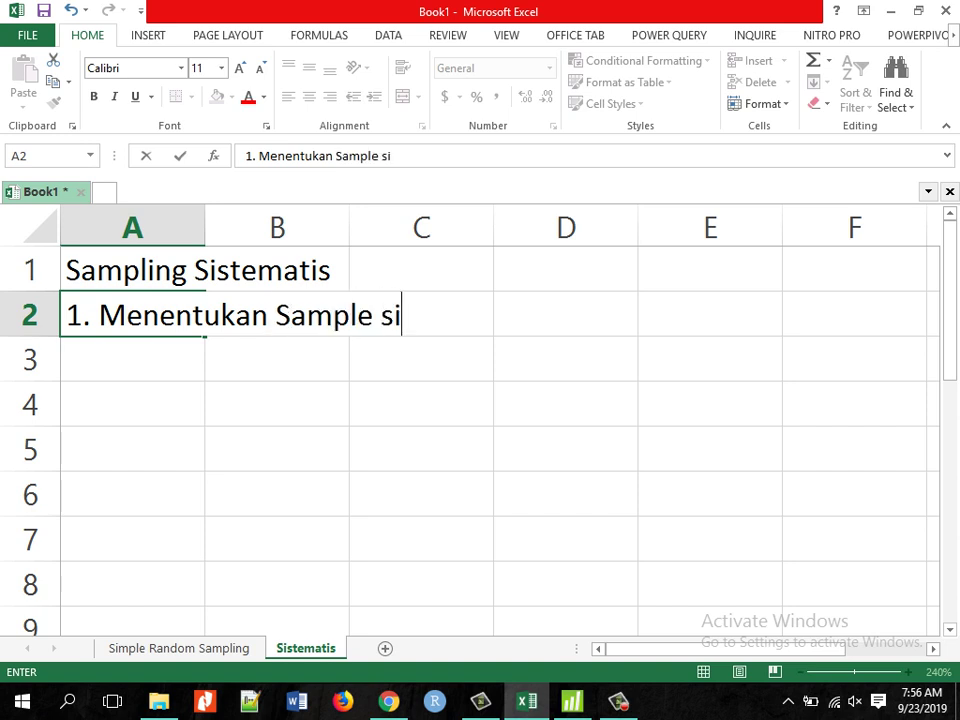
type("ze yang s")
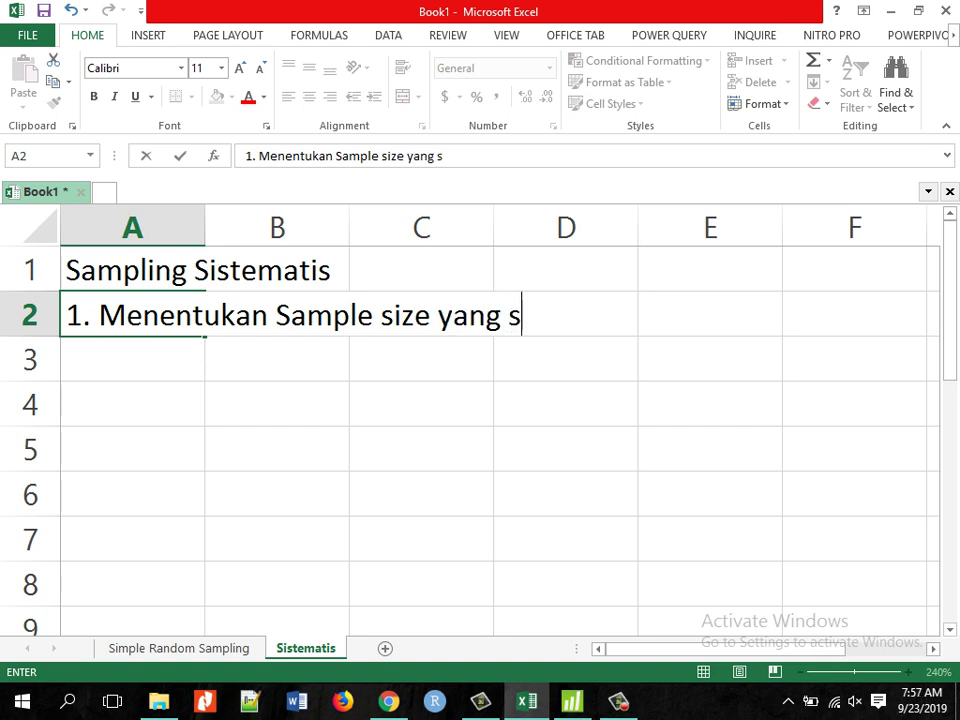
type("i=")
key("BackSpace")
key("BackSpace")
type("udah diperoleh ")
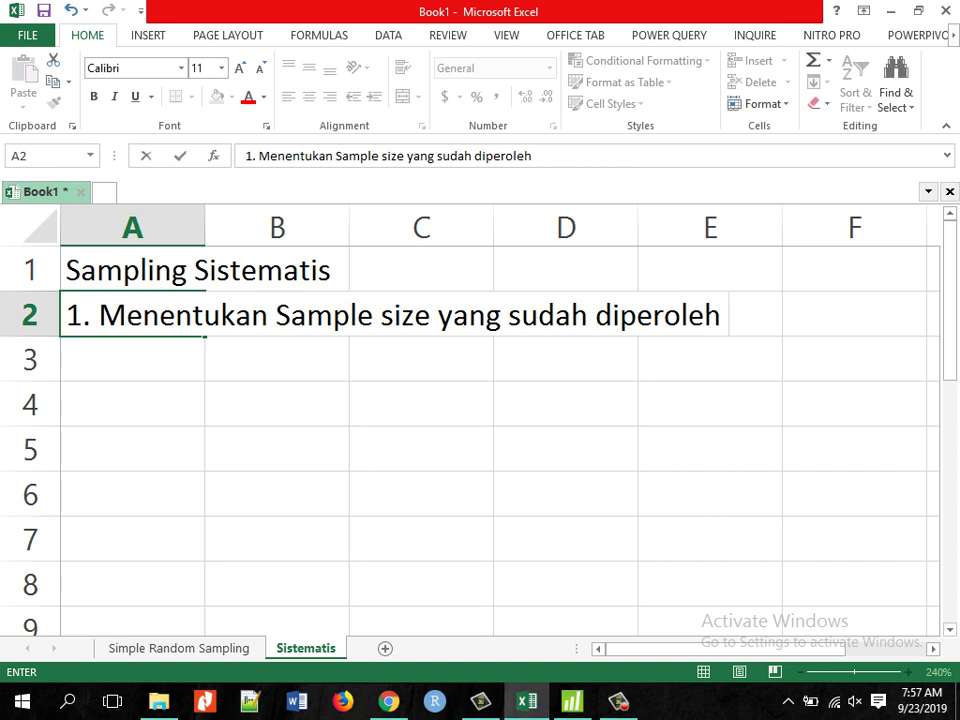
type("n =")
key("BackSpace")
key("BackSpace")
type("=341")
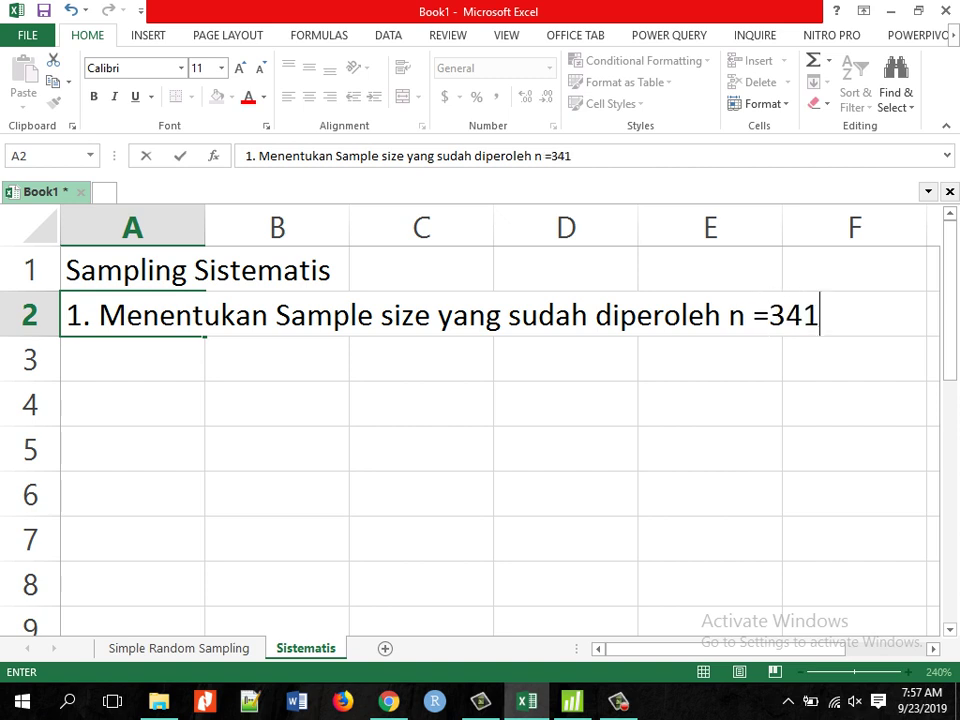
key("ctrl+Return")
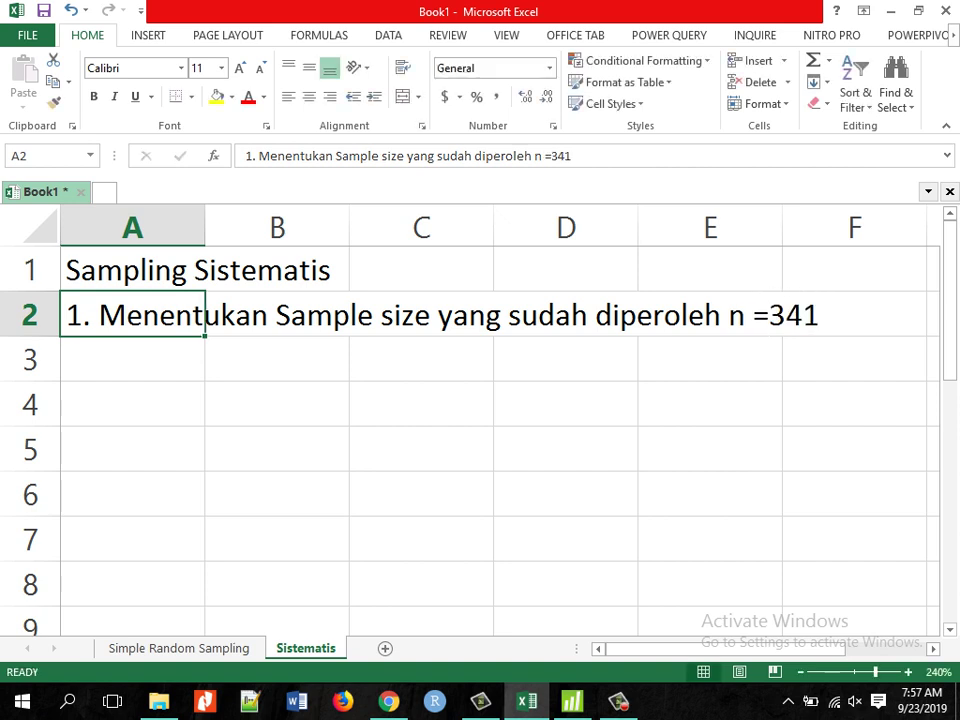
- Enter the second item "2. Menentukan Interval" in cell A3
key("Down")
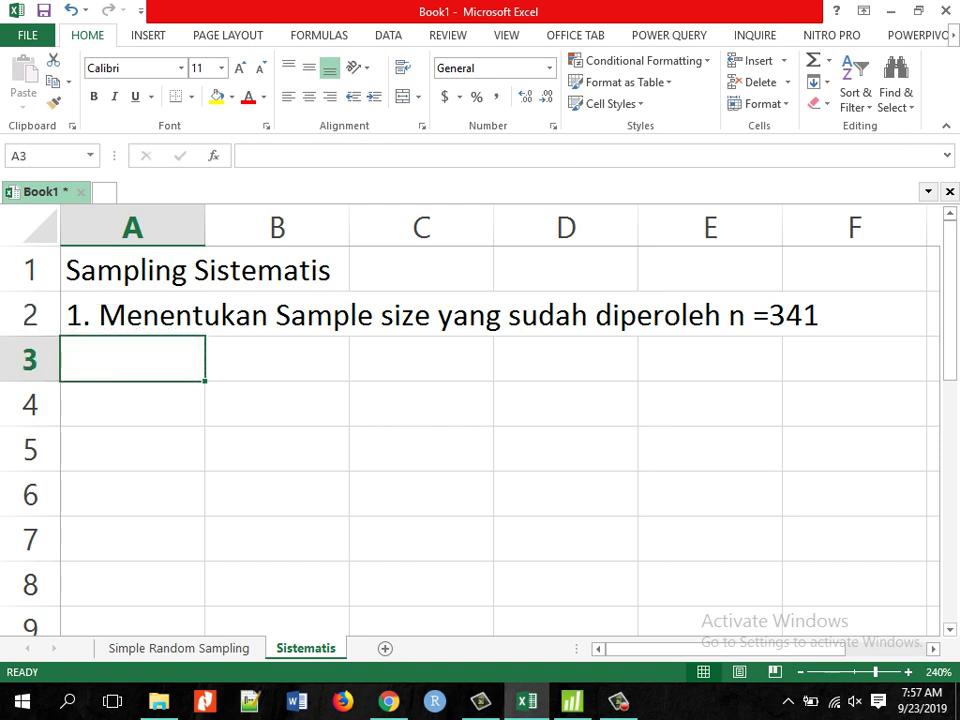
type("2.")
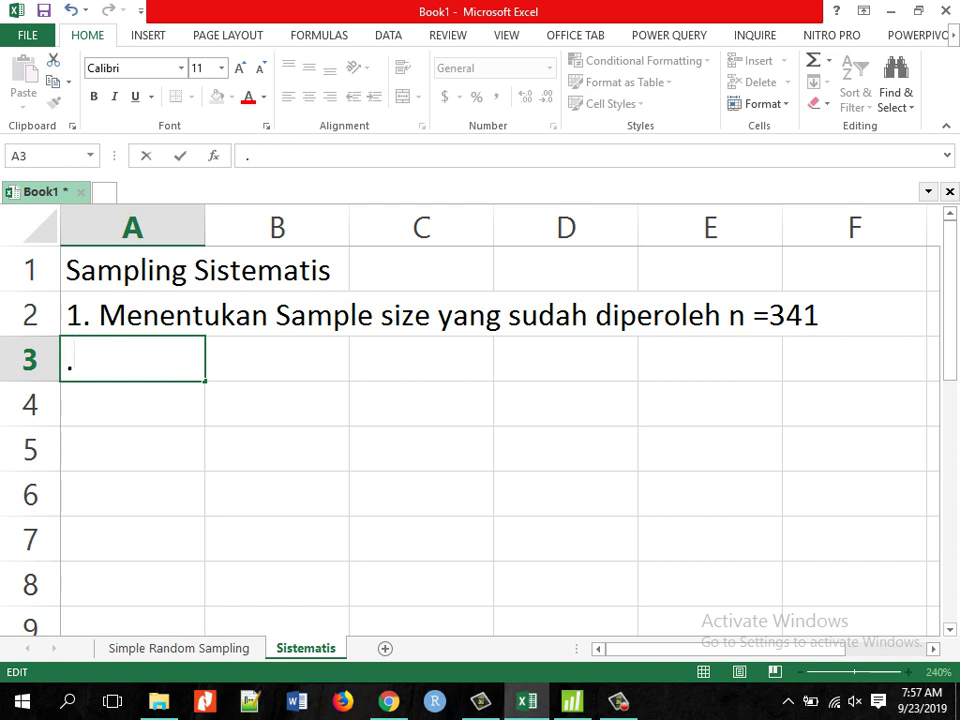
type(" Menen")
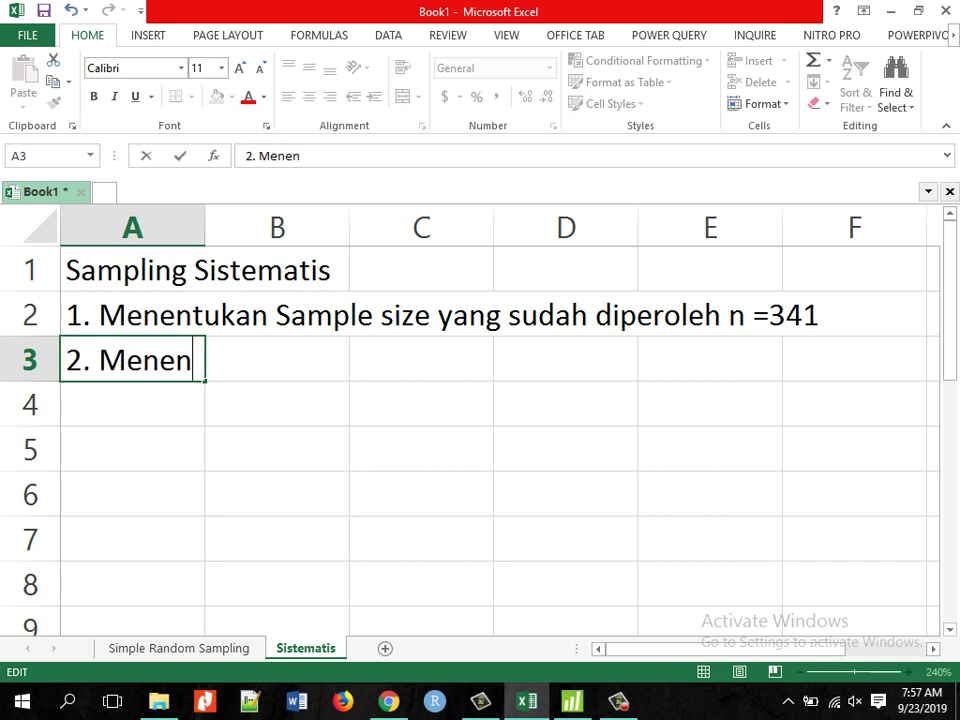
type("tukan Int")
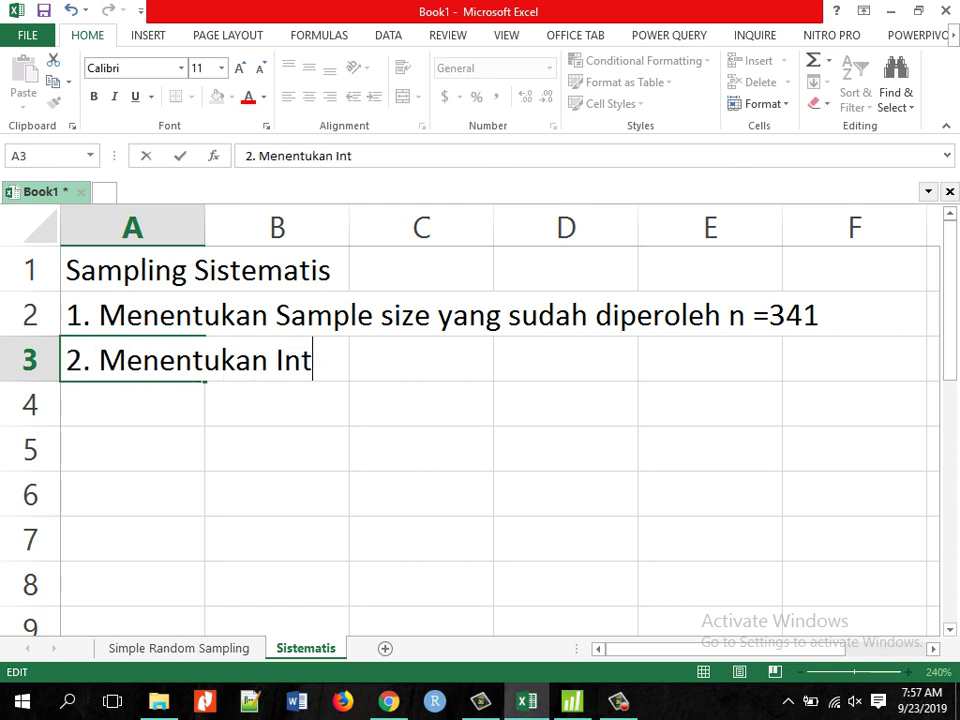
type("erval")
key("Return")
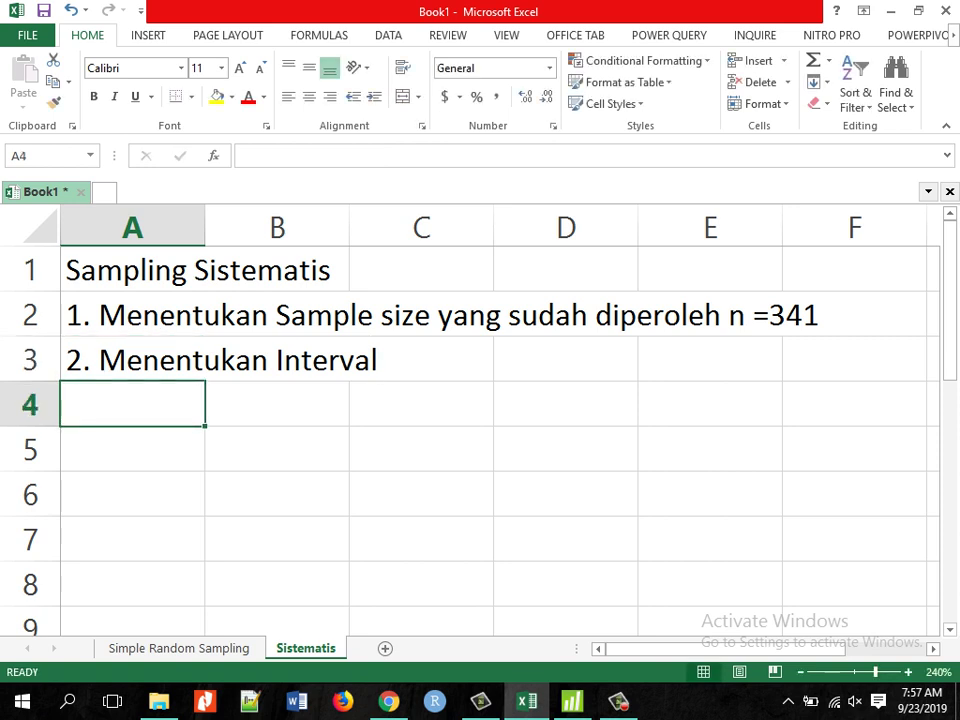
- Append ", dari N=3000" to the end of the sample size text in A2
left_click(132, 359)
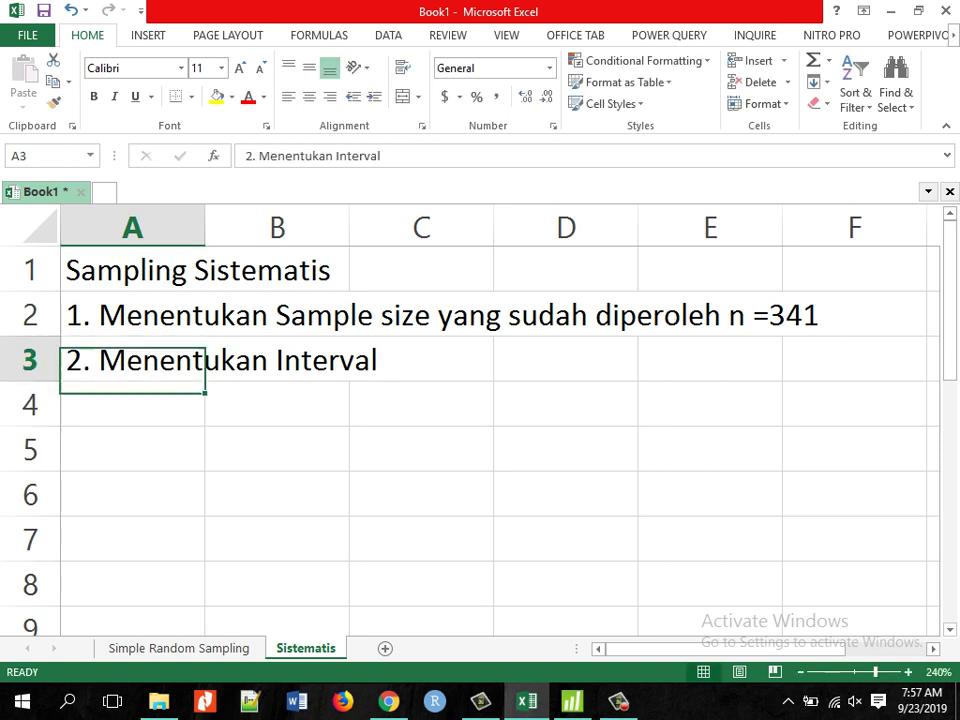
left_click(132, 314)
left_click(132, 359)
left_click(132, 314)
key("F2")
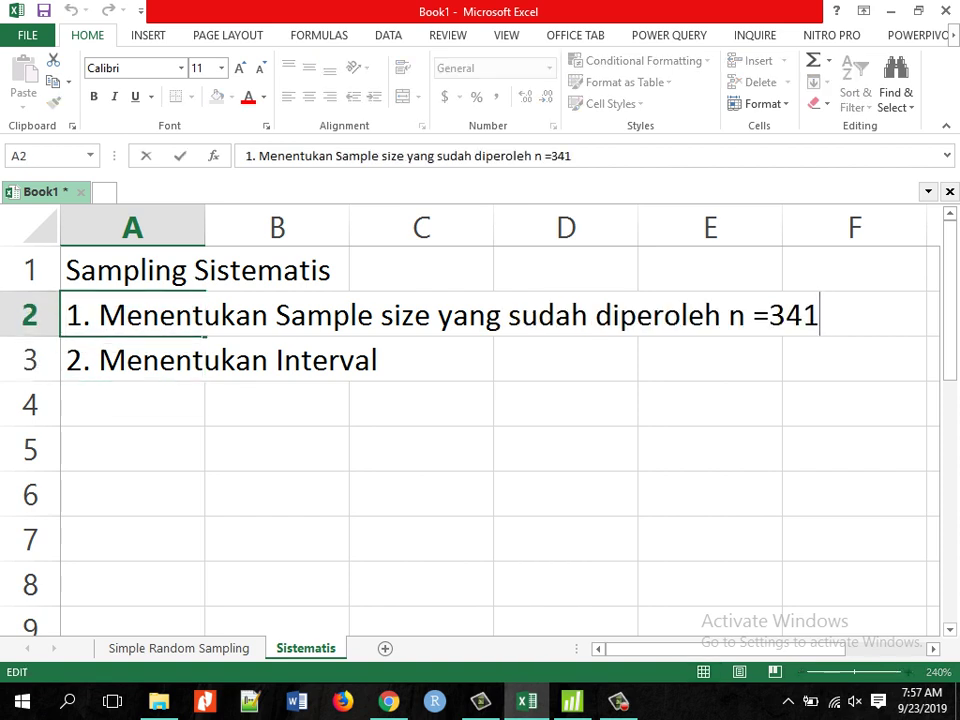
type(", dari ")
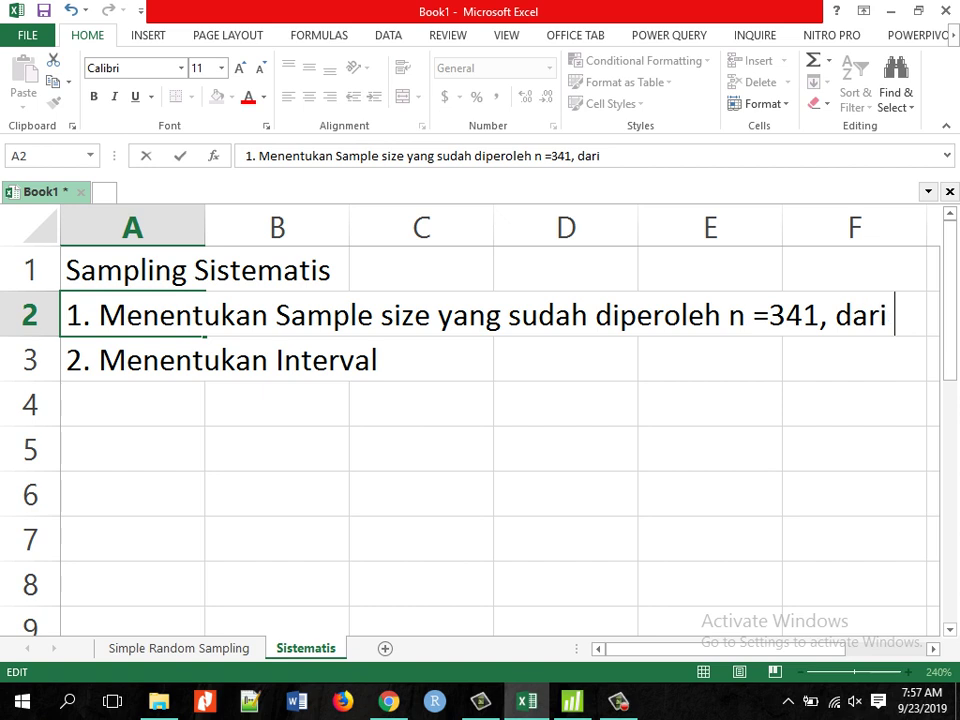
type("N=3000")
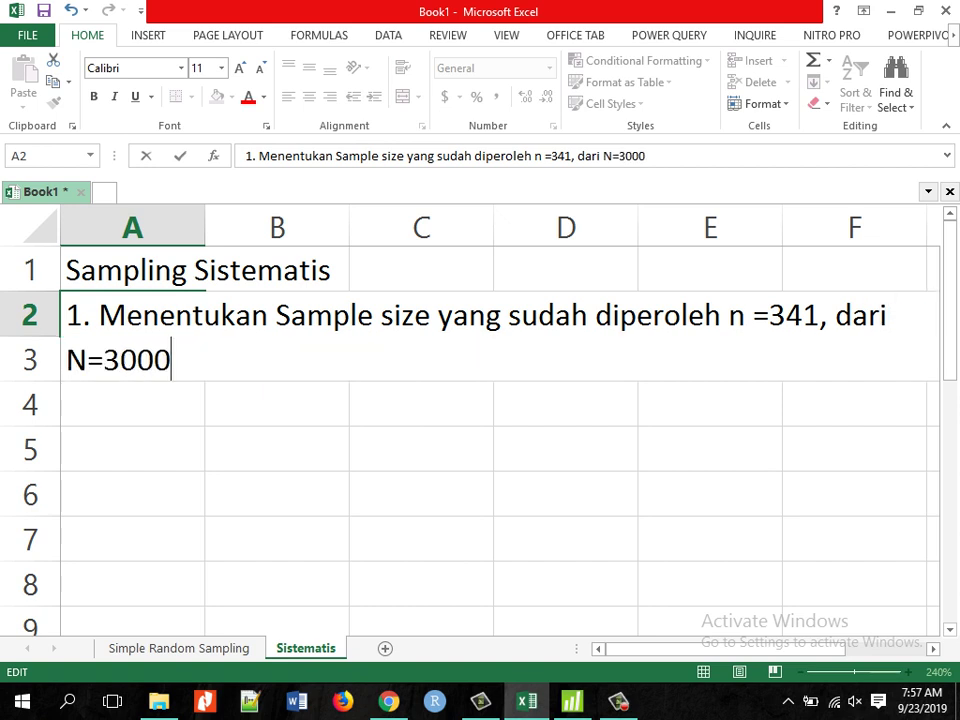
key("Return")
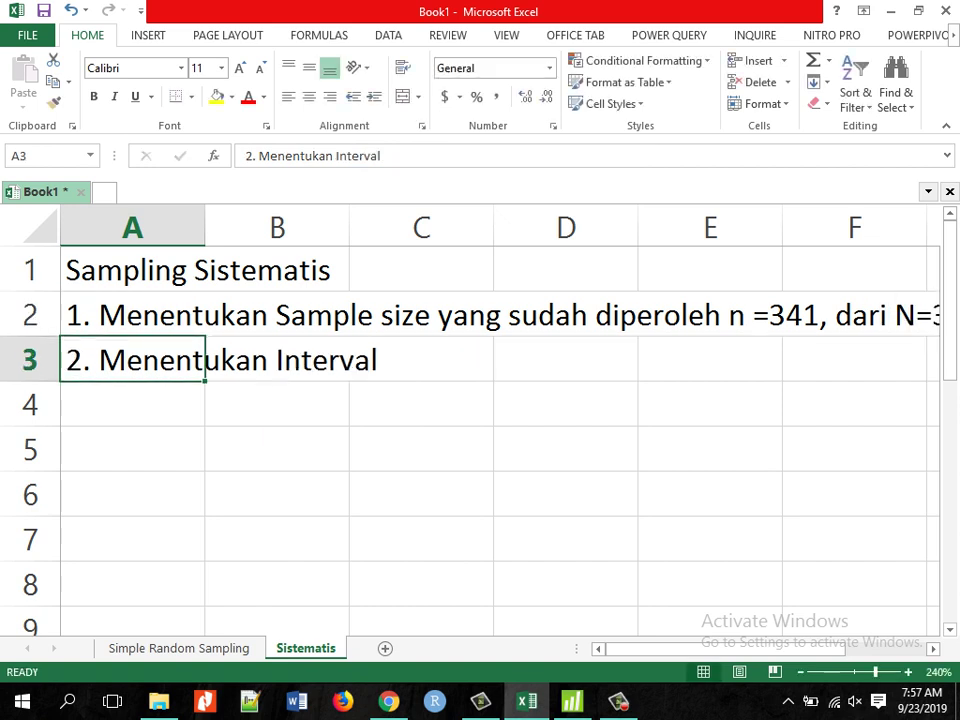
- Label A4 "I=" and calculate the interval in B4 with the formula =3000/341
scroll(470, 420, "down", 2)
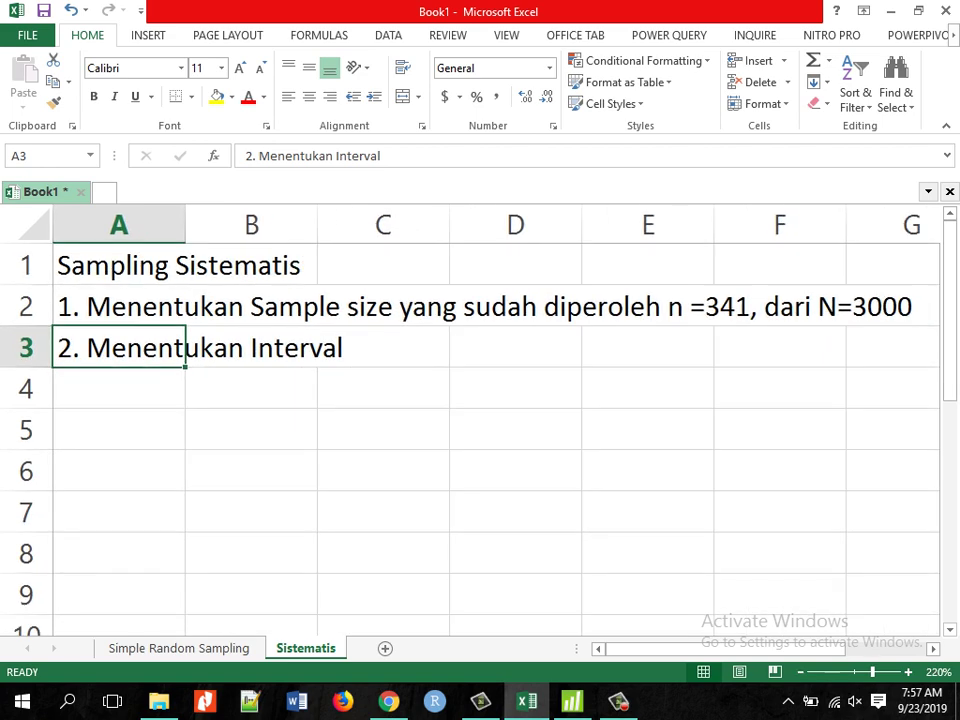
left_click(118, 388)
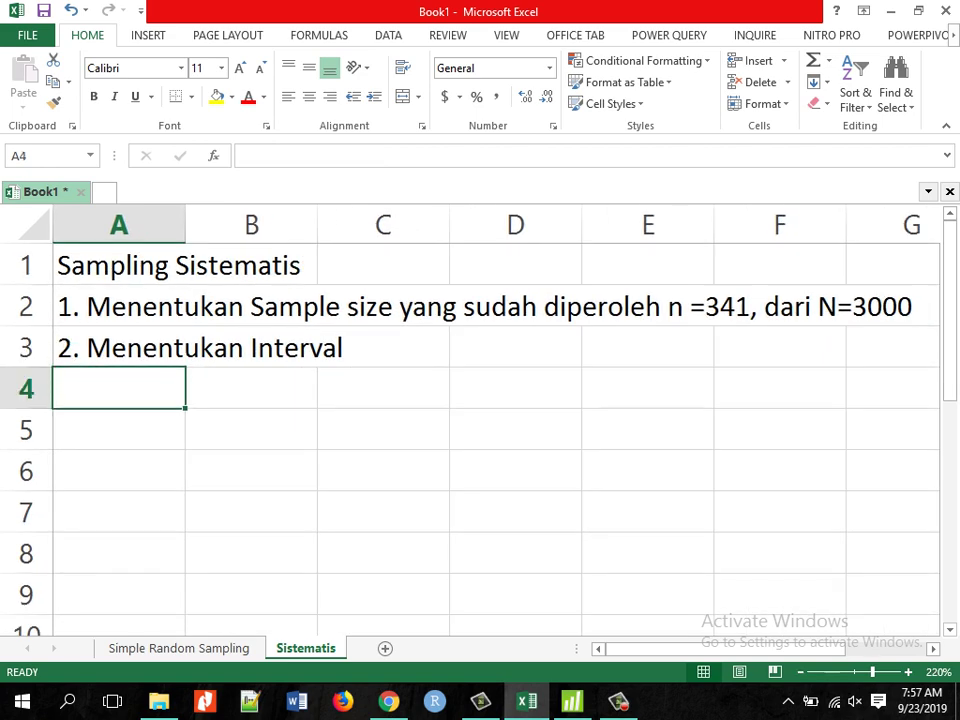
type("I=")
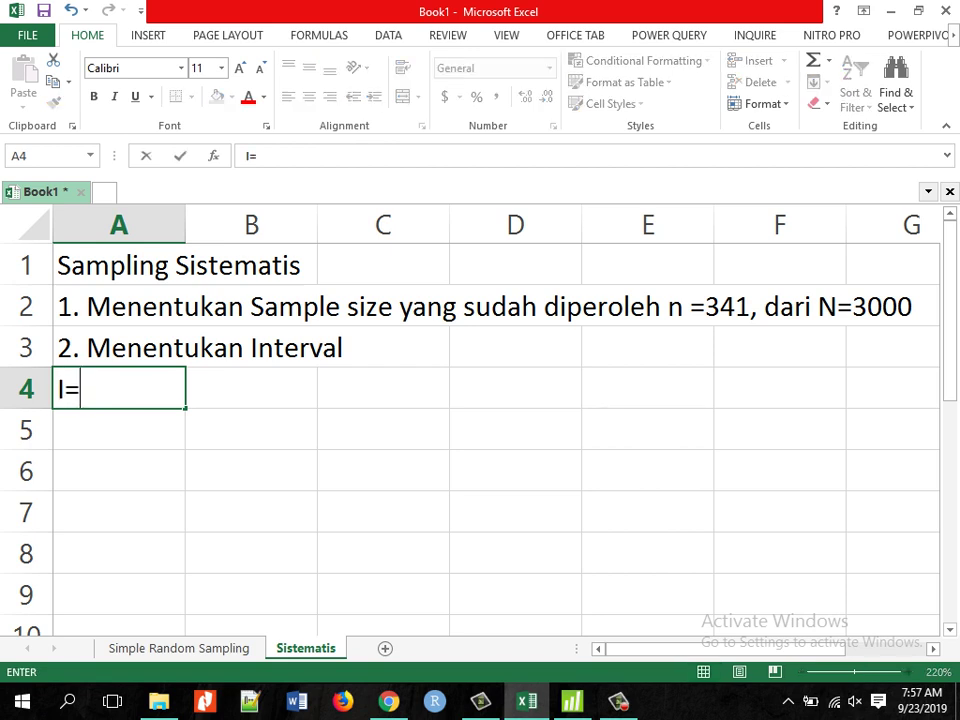
key("Tab")
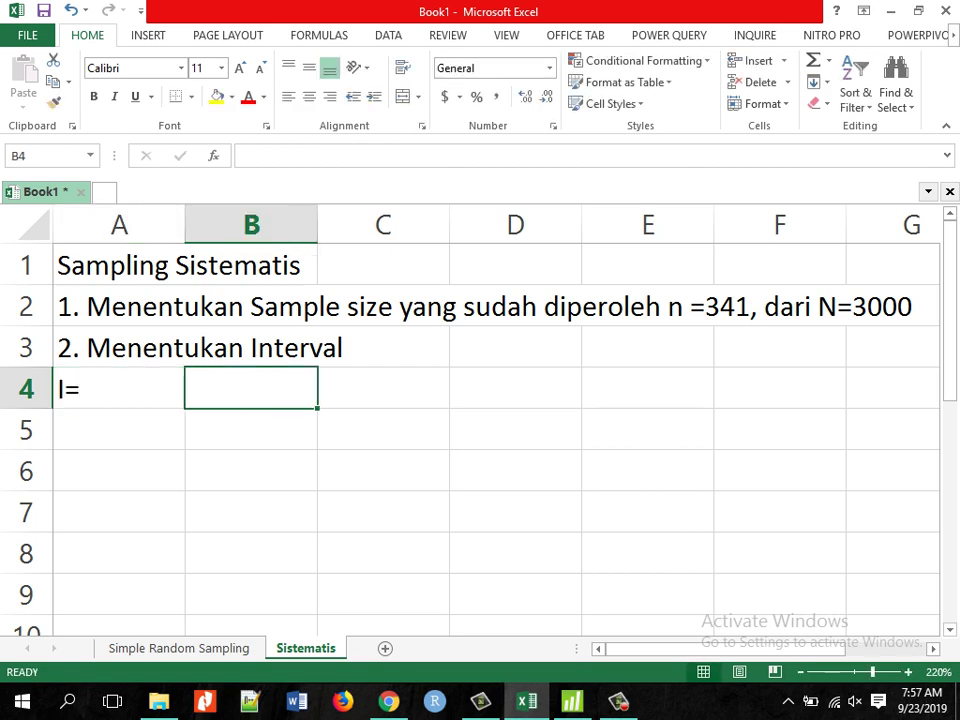
type("=")
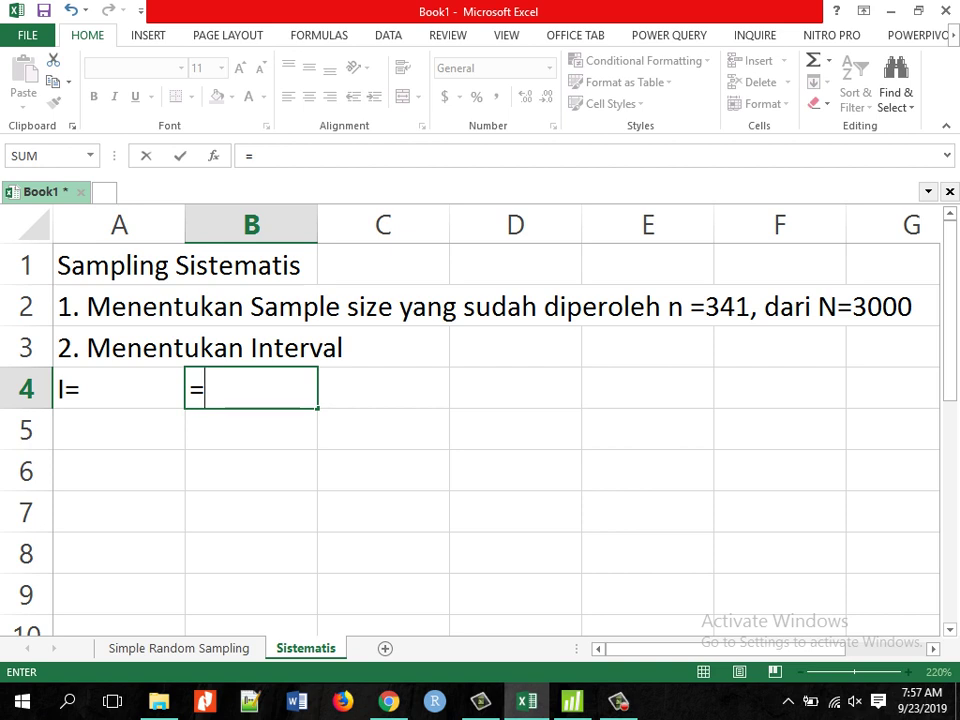
type("3000")
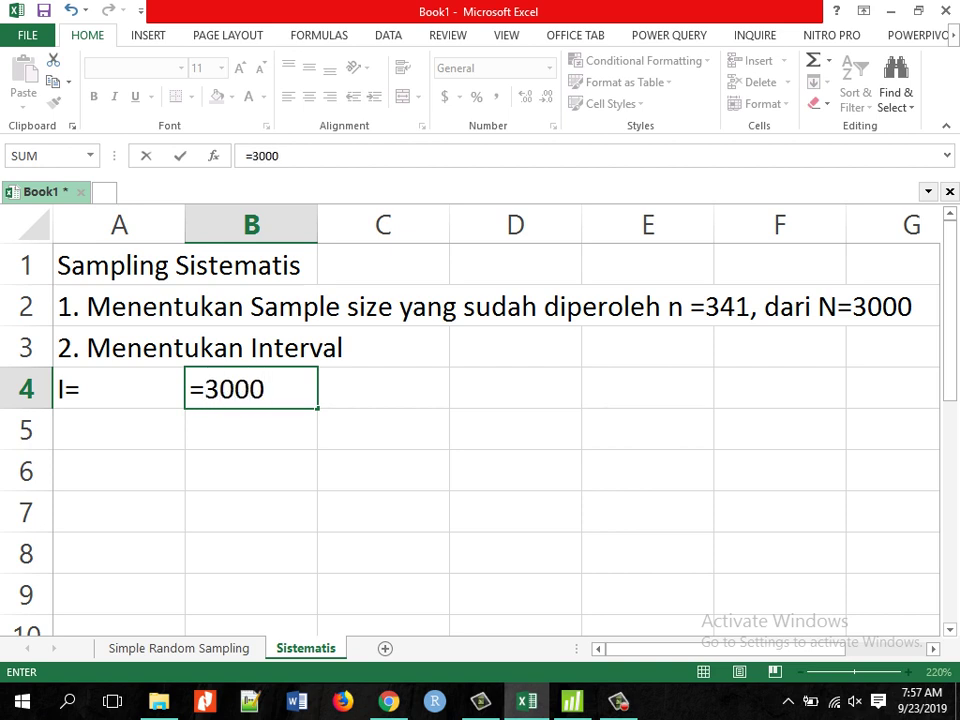
type("/341")
key("Return")
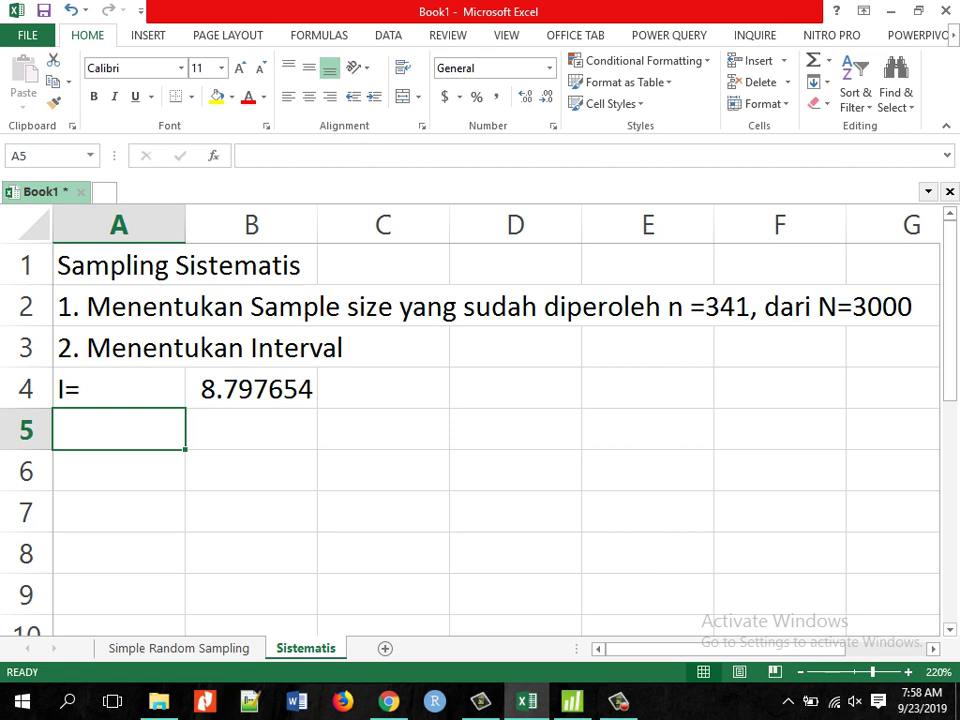
- Enter the rounding note "Jika dibulatkan sebesar 9" in cell A5
left_click(251, 429)
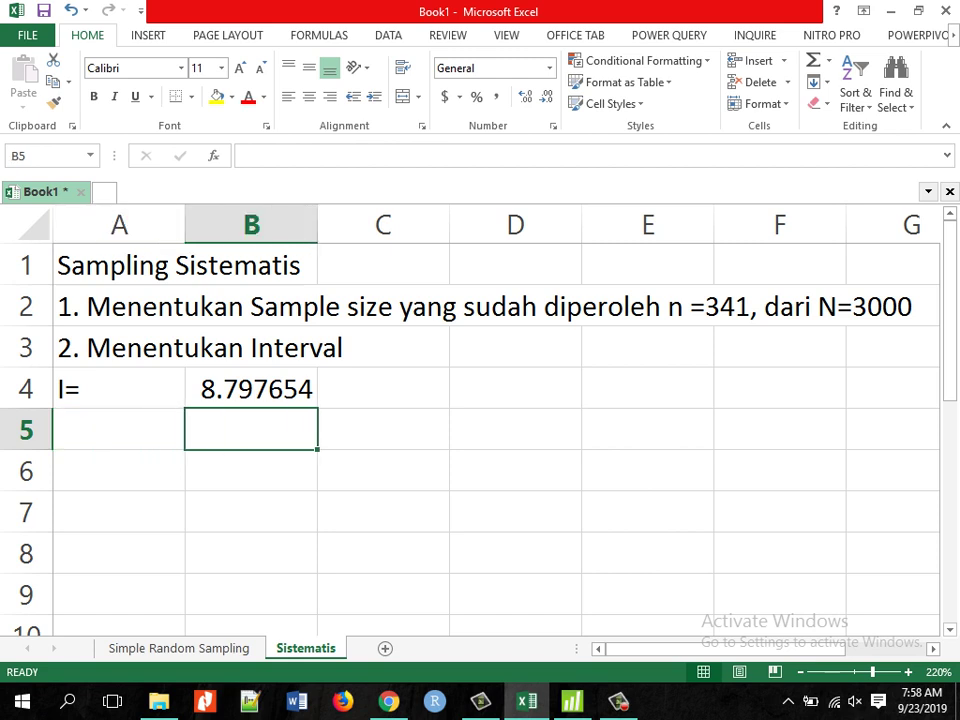
left_click(119, 429)
type("Jika ")
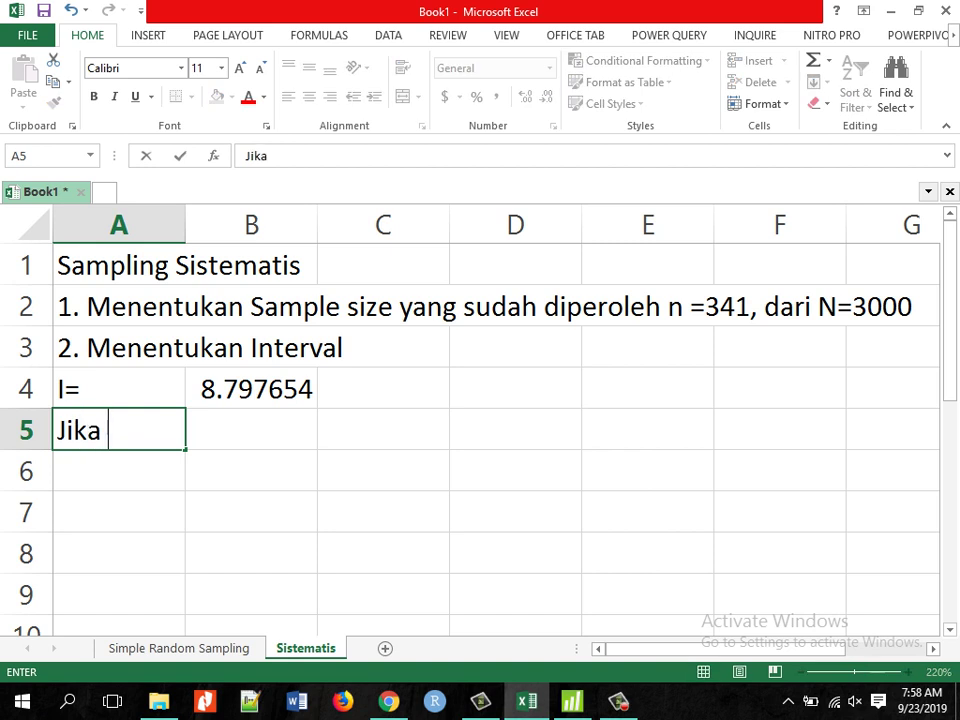
type("dibulatkan")
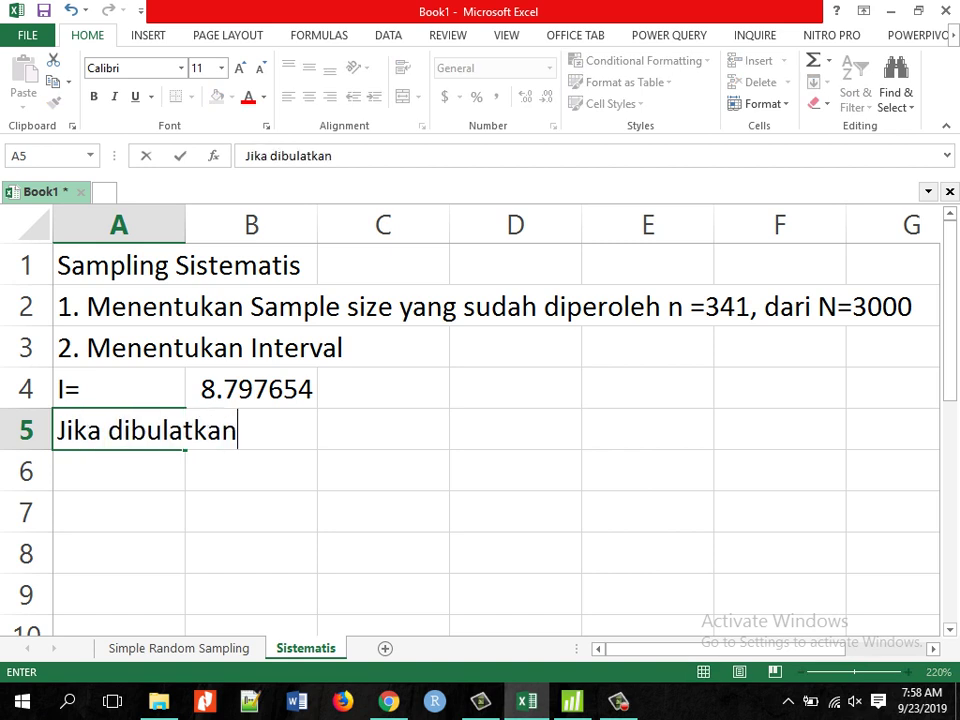
type(" sebe")
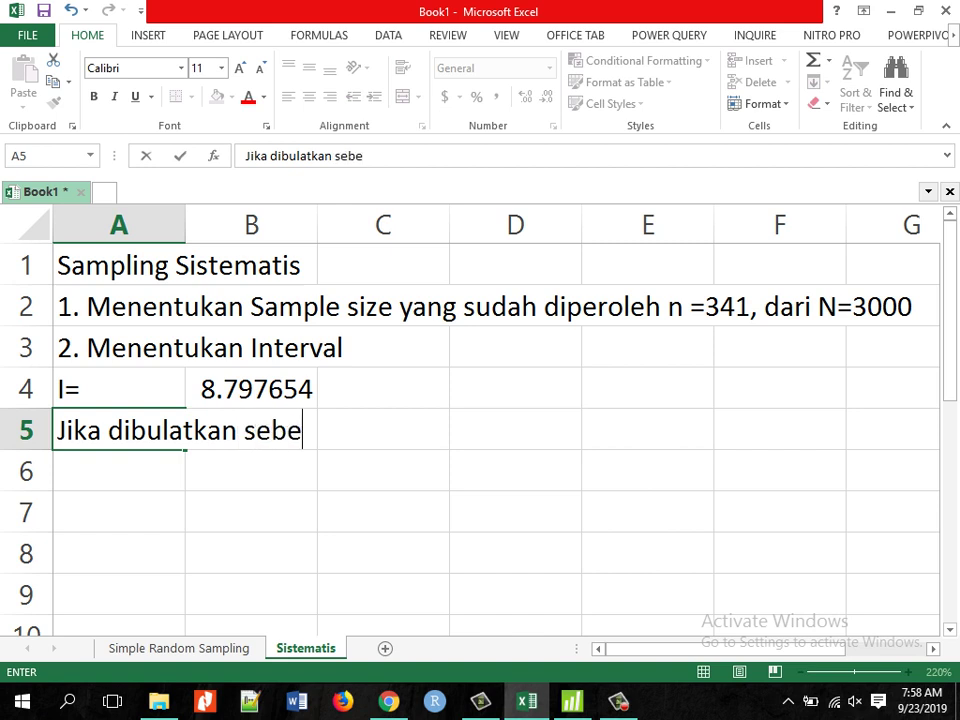
type("sar 9")
key("Return")
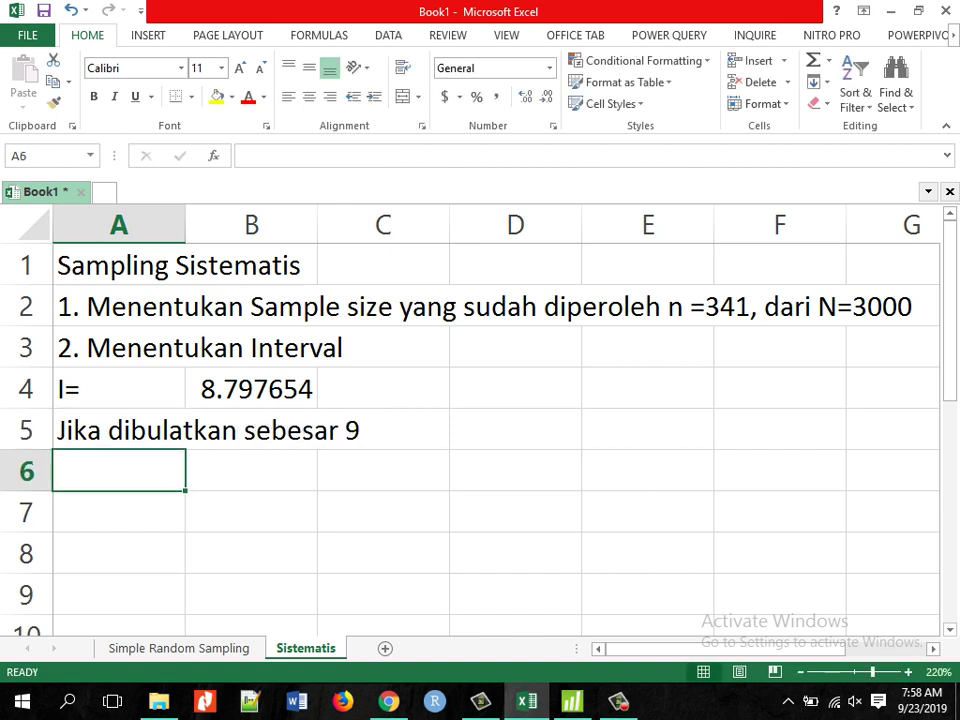
- Enter the third item "3. Menentukan Sample terpilih" in cell A6
type("3")
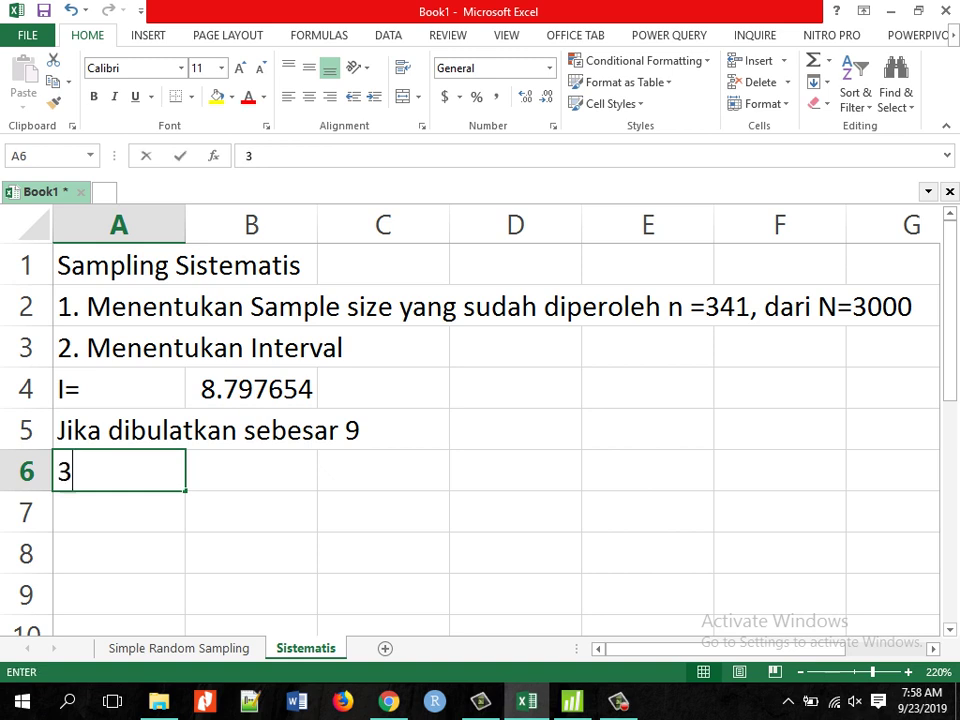
type(". Menentuk")
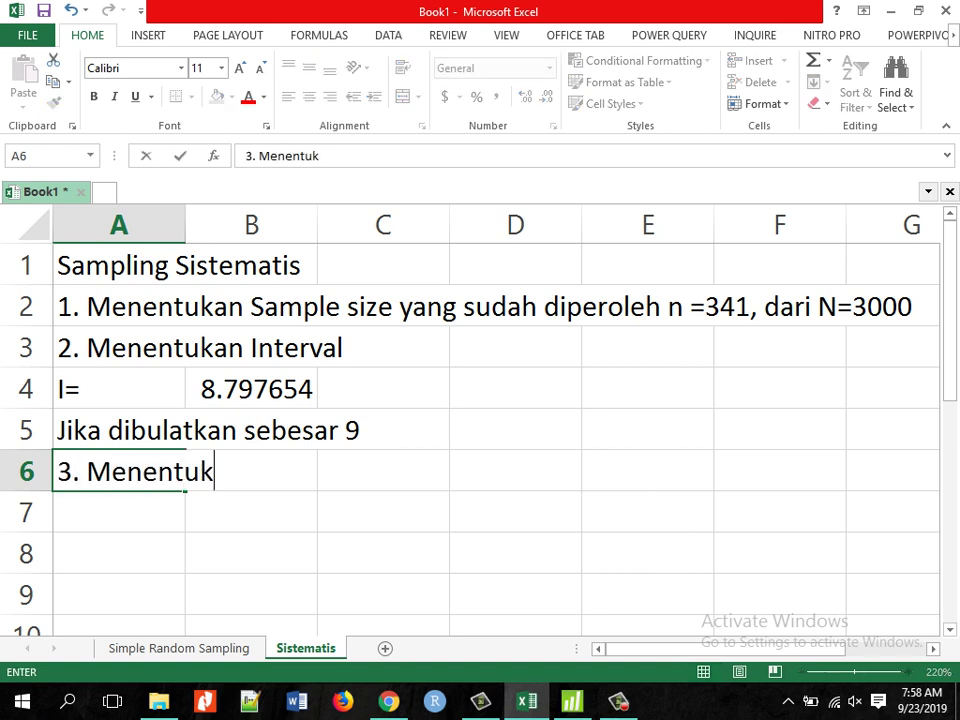
type("an Sample terpilih")
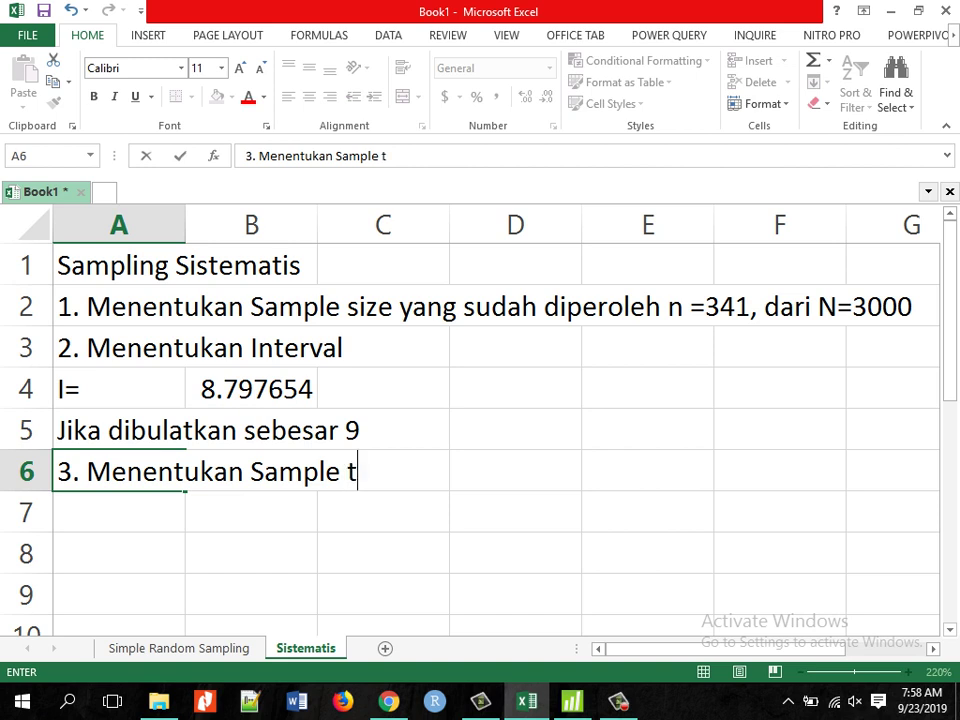
key("ctrl+Return")
left_click(118, 511)
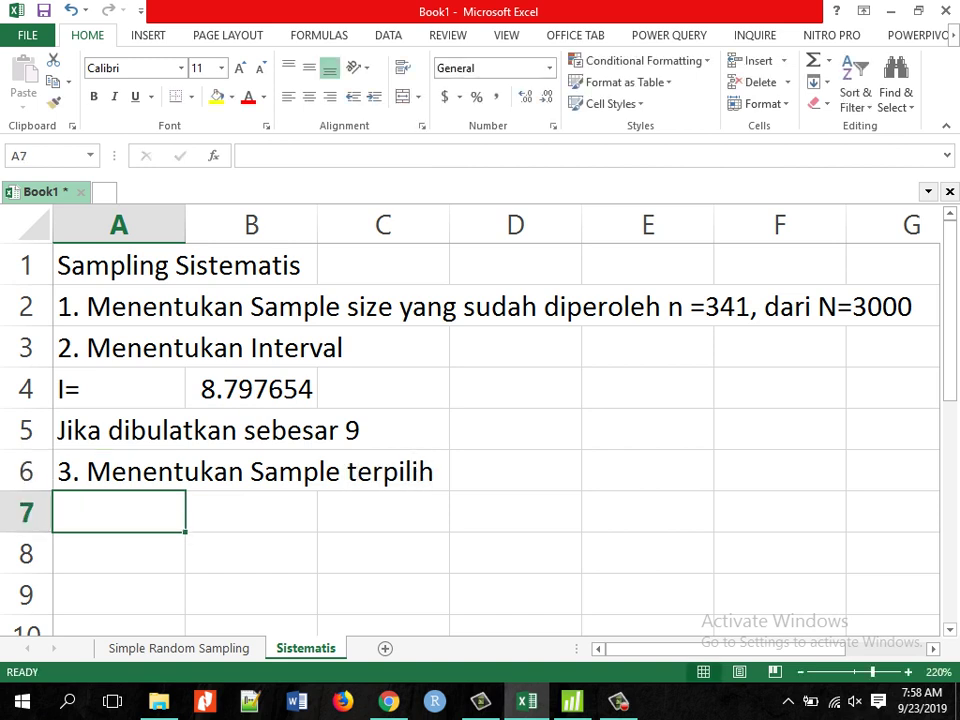
left_click(118, 552)
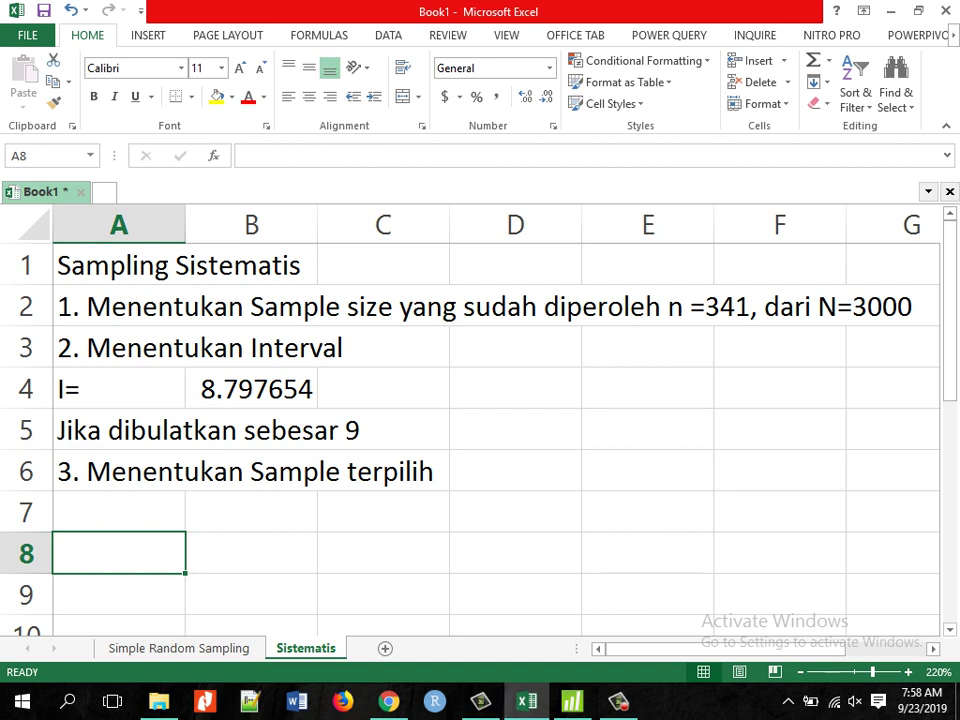
left_click(251, 552)
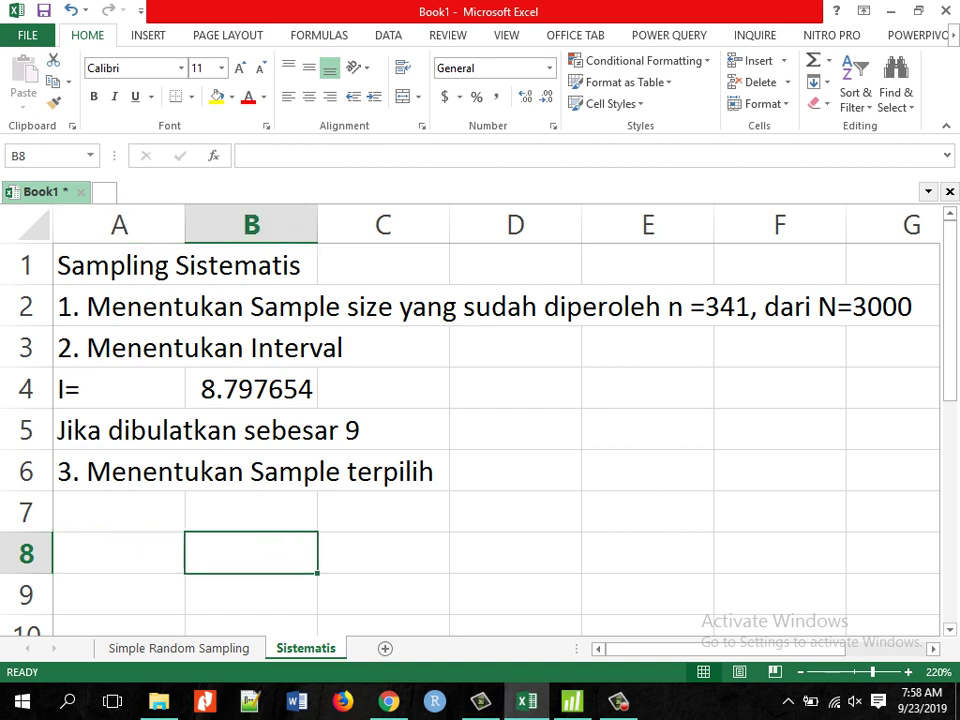
left_click(118, 552)
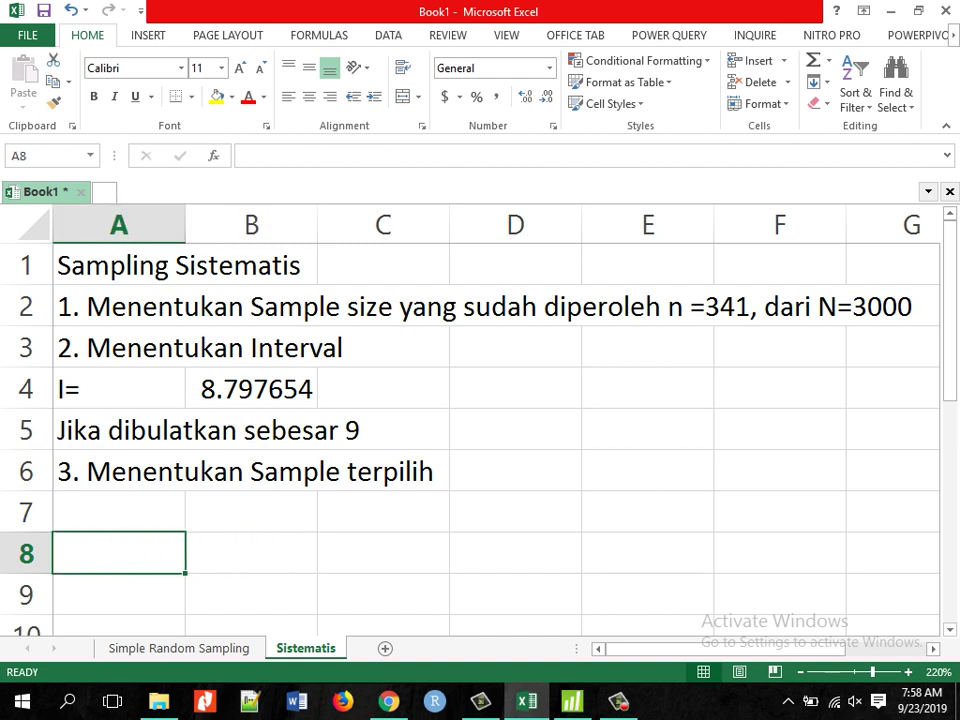
- Enter the header "No Urut Sample" in B8 and widen column B to fit it
left_click(251, 552)
type("Sample")
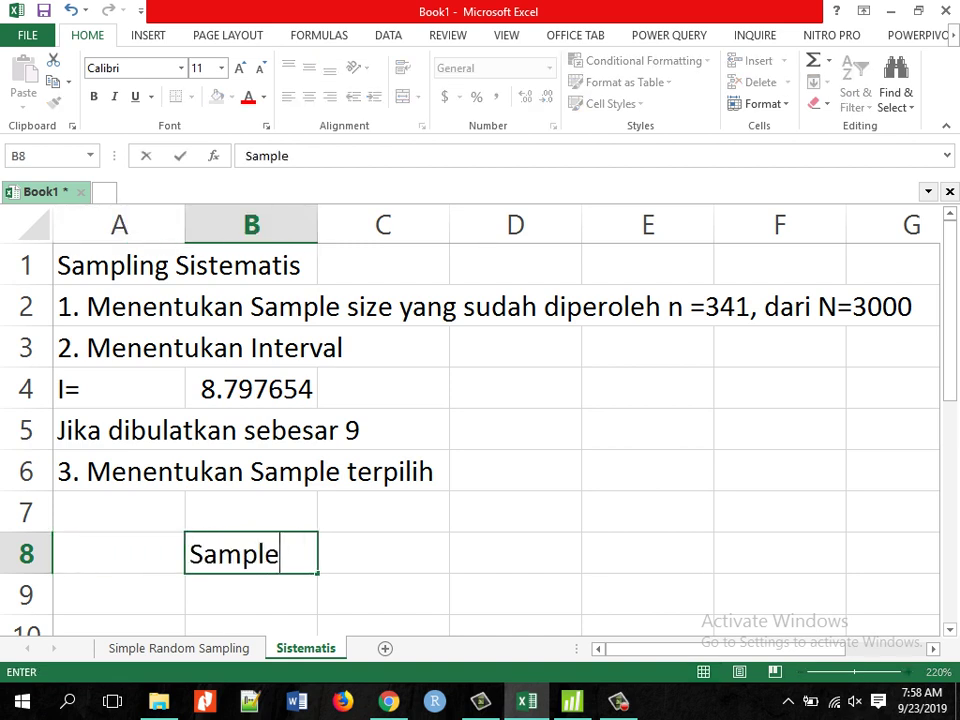
key("BackSpace")
key("BackSpace")
key("BackSpace")
key("BackSpace")
key("BackSpace")
key("BackSpace")
type("N")
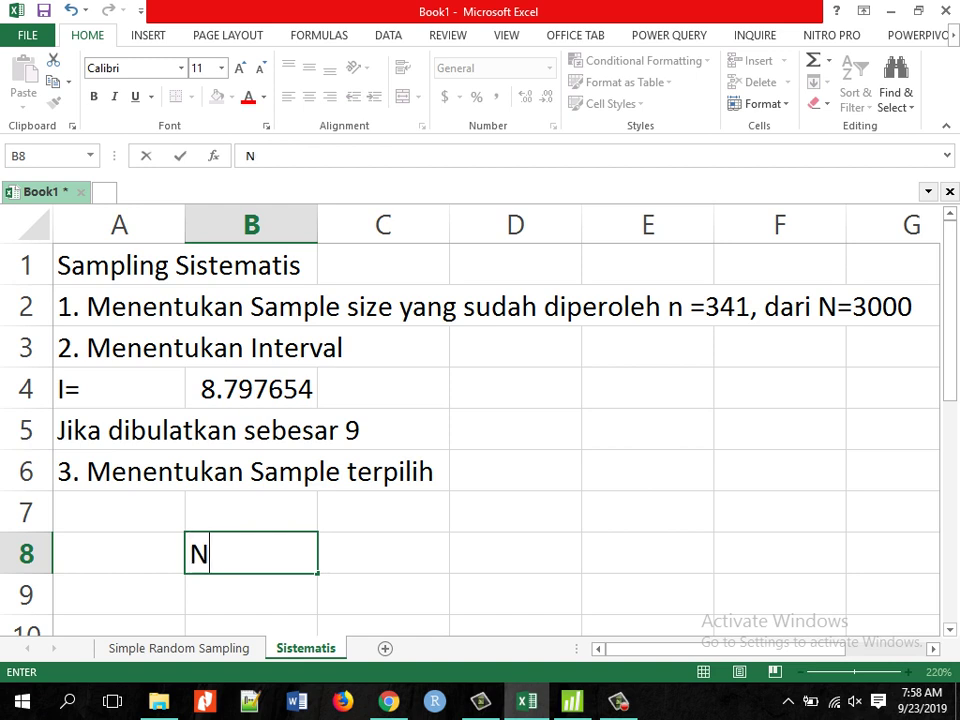
type("o Ururt")
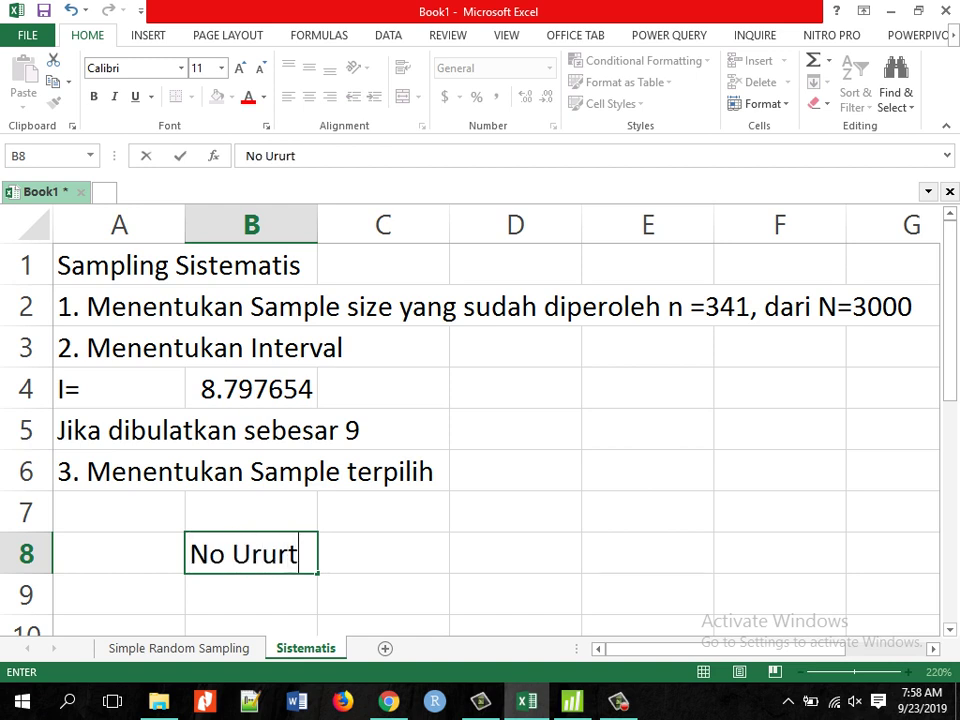
key("BackSpace")
key("BackSpace")
type("t Sample")
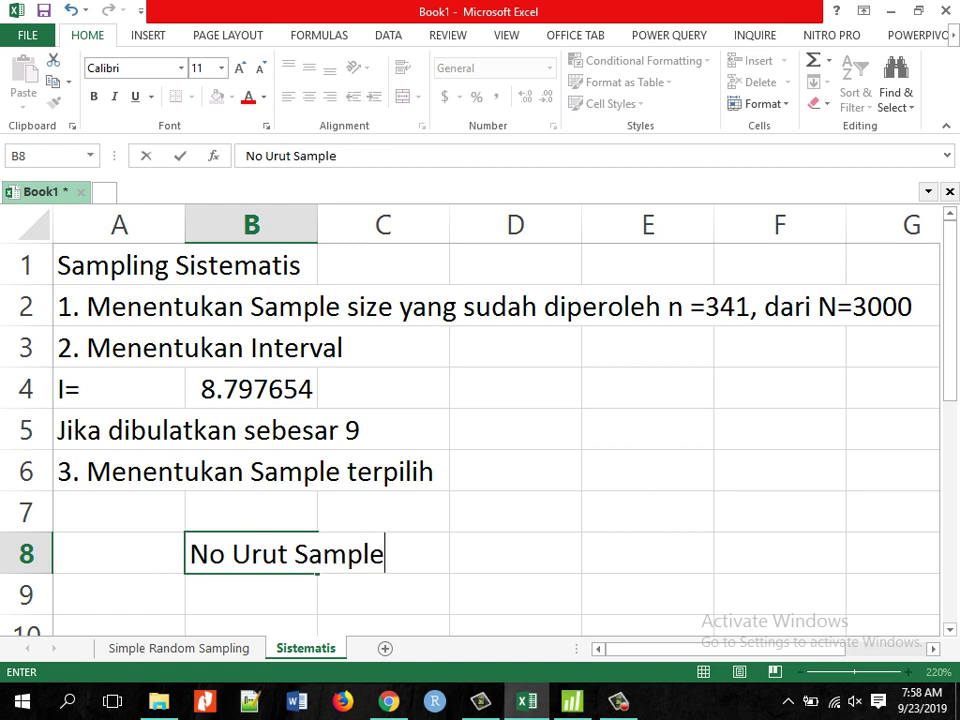
key("Return")
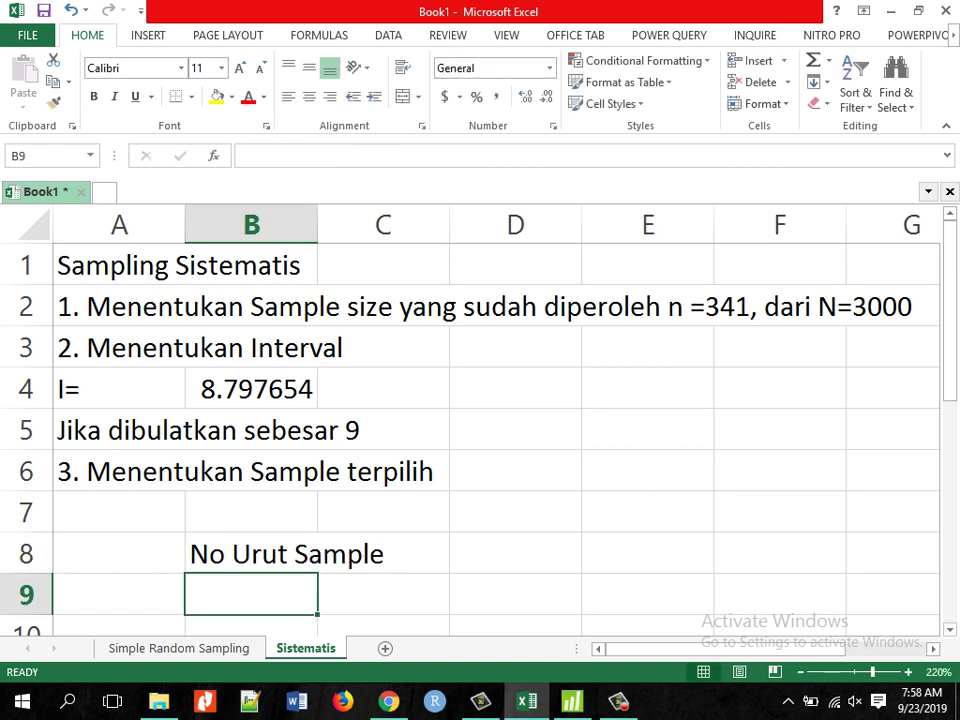
left_click_drag(317, 224, 389, 224)
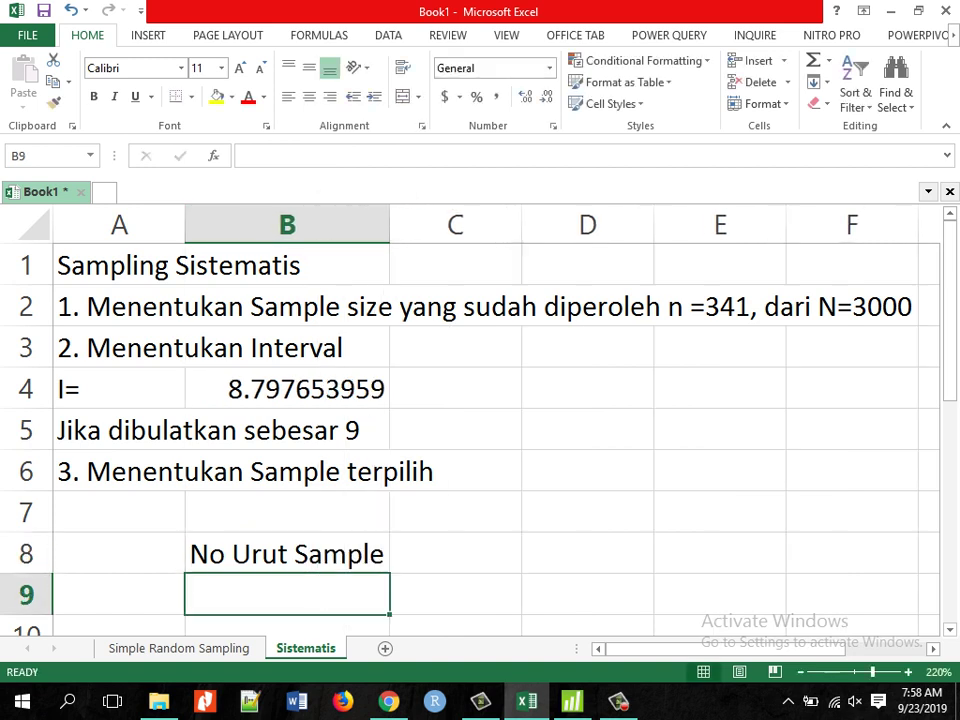
- Enter the header "Sample Terpilih" in cell C8, beside the sequence number header
key("Up")
key("Right")
type("Sampl")
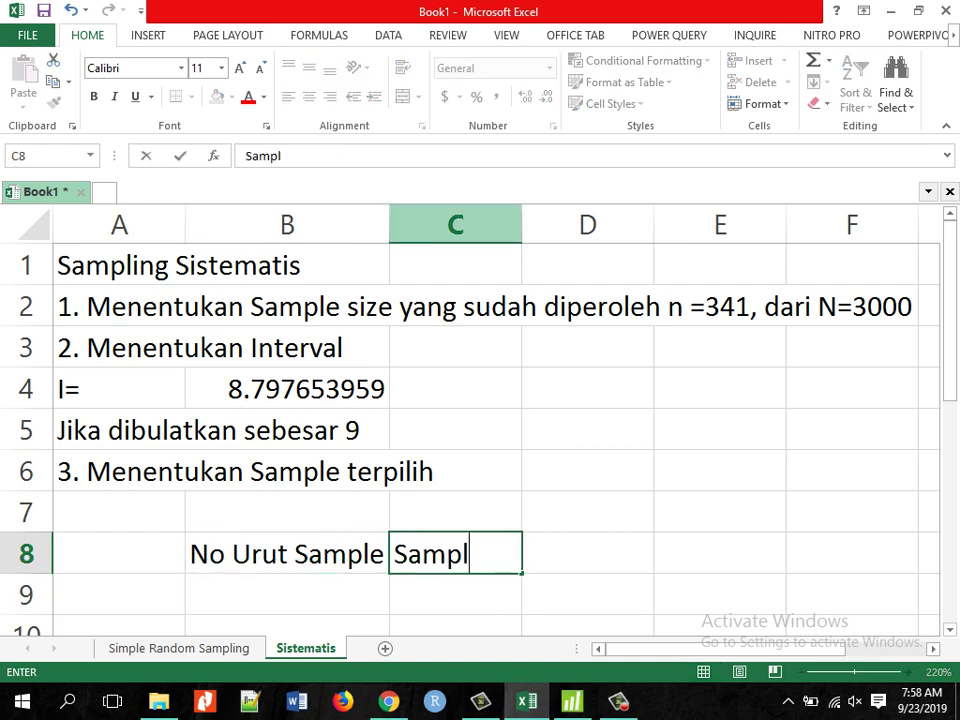
type("e Terpi")
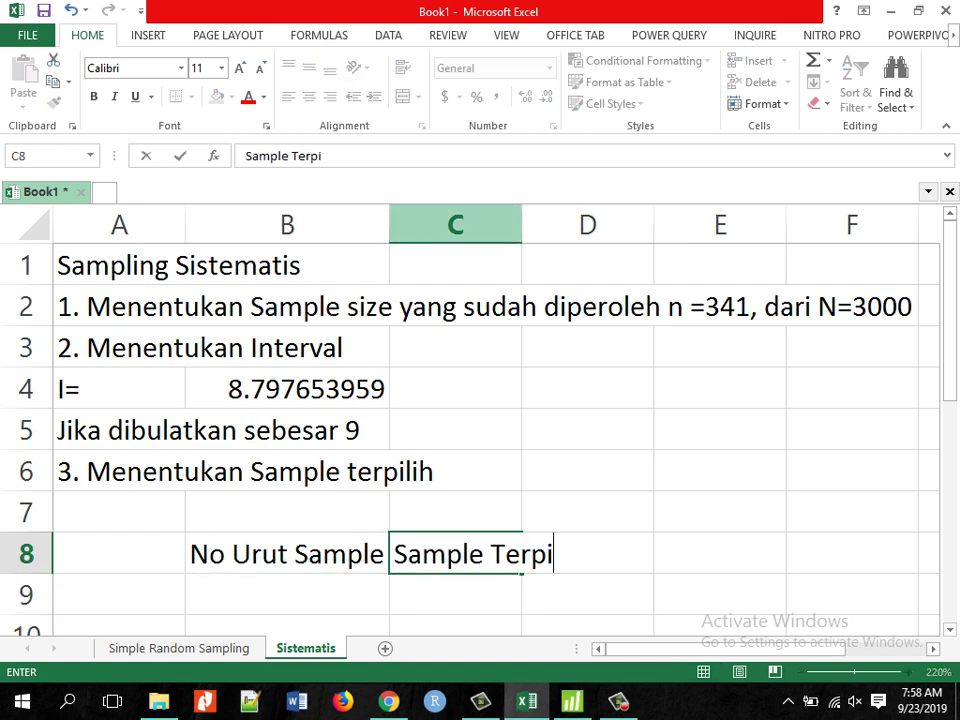
type("lih")
key("Return")
- Enter the first two sequence numbers, 1 and 2, in cells B9 and B10
key("Left")
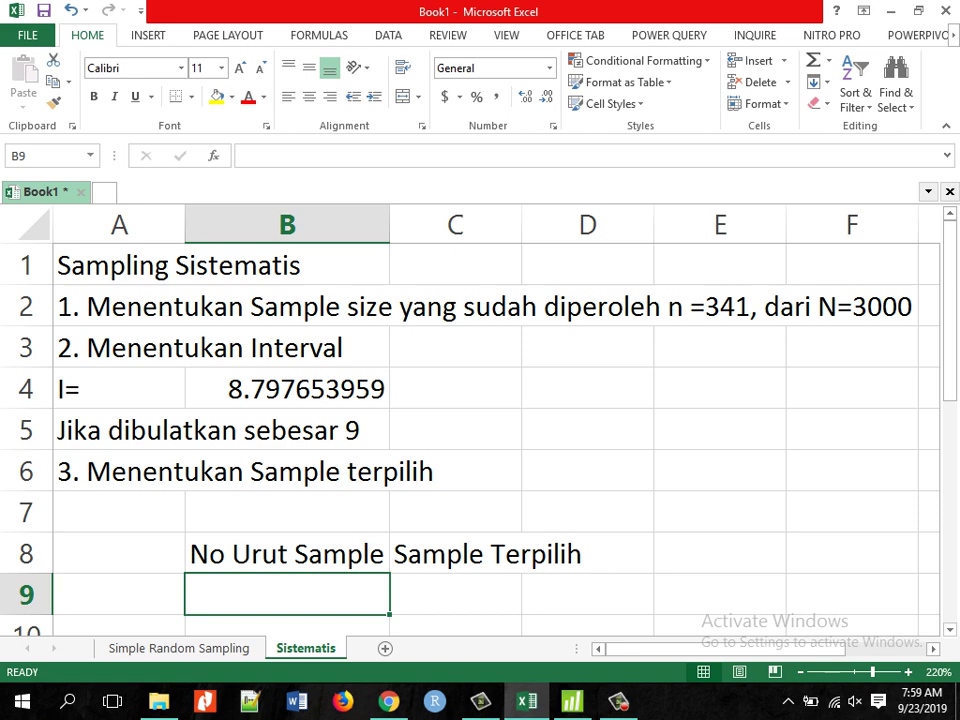
type("1")
key("Return")
type("2")
key("Return")
- Fill the number series from B9:B10 down to 341 in cell B349
key("Up")
key("Up")
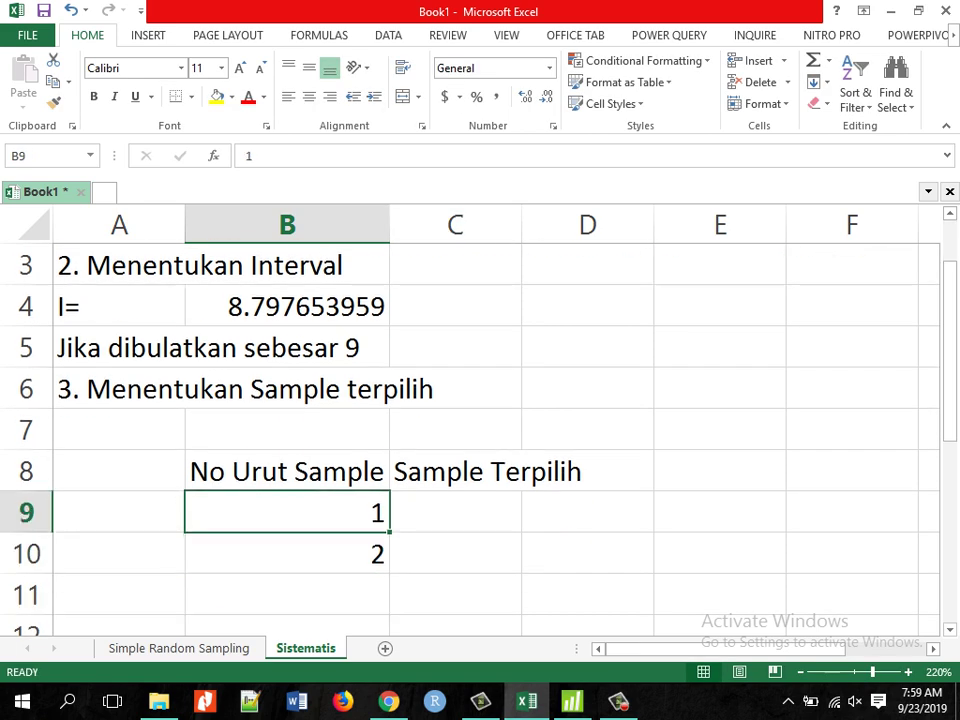
key("shift+Down")
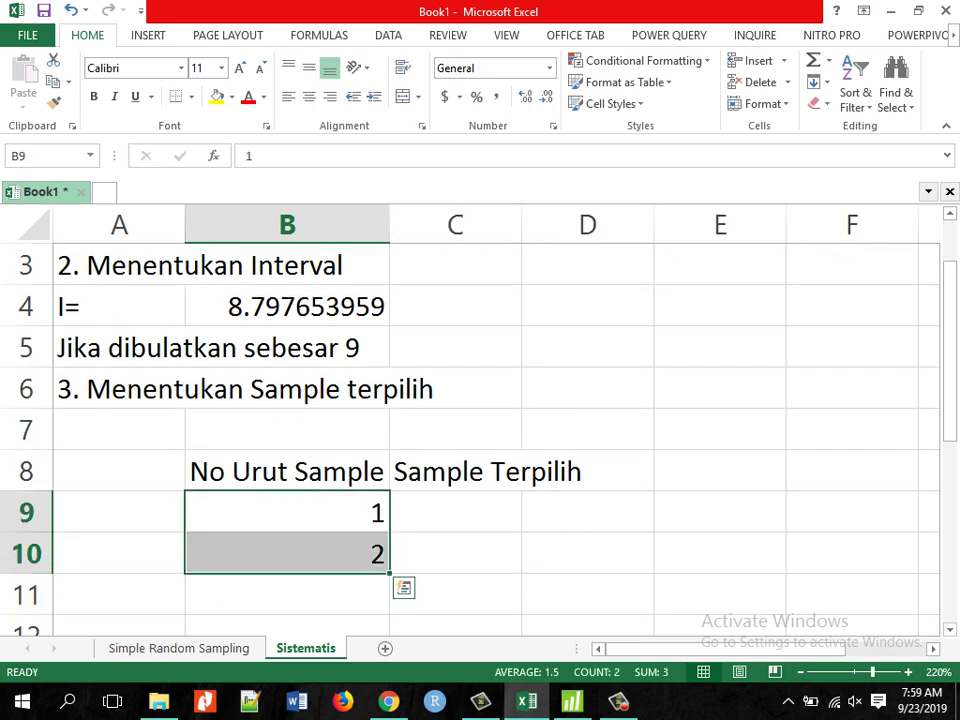
scroll(480, 420, "up", 1)
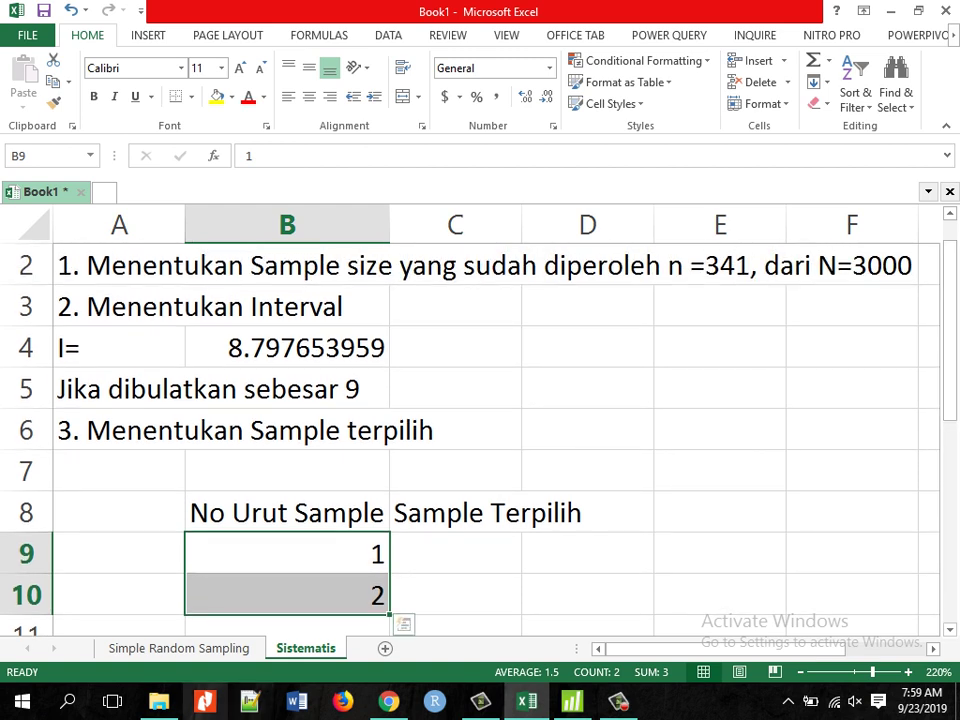
left_click_drag(389, 613, 389, 630)
left_click_drag(389, 580, 390, 322)
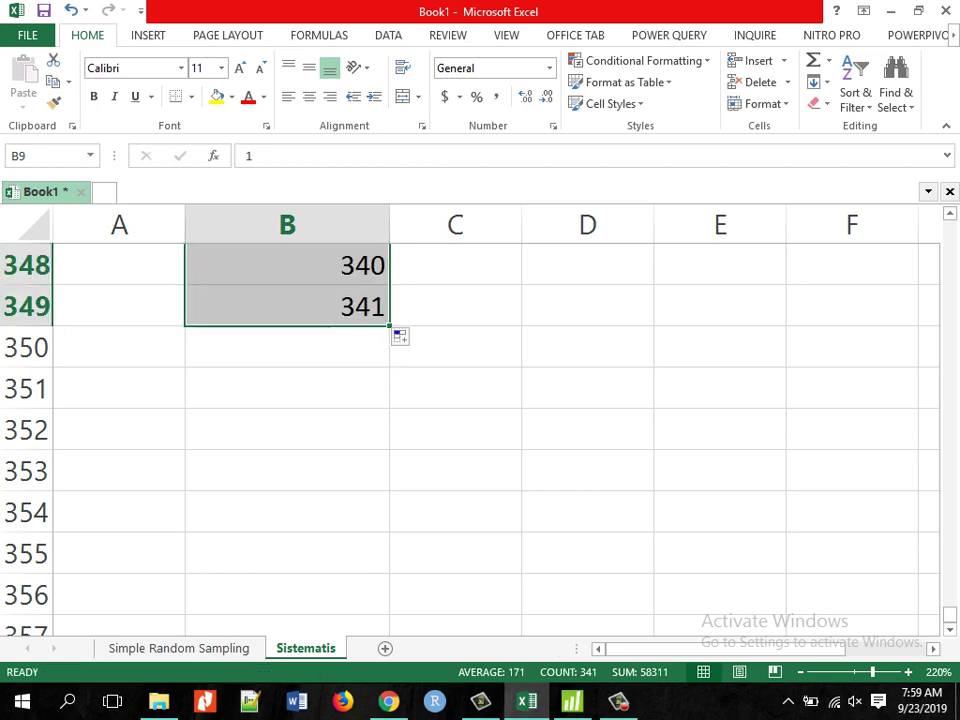
- Widen column C to fit its header and enter 4 as the first selected sample in C9
key("Up")
key("Up")
key("Right")
key("Down")
key("Down")
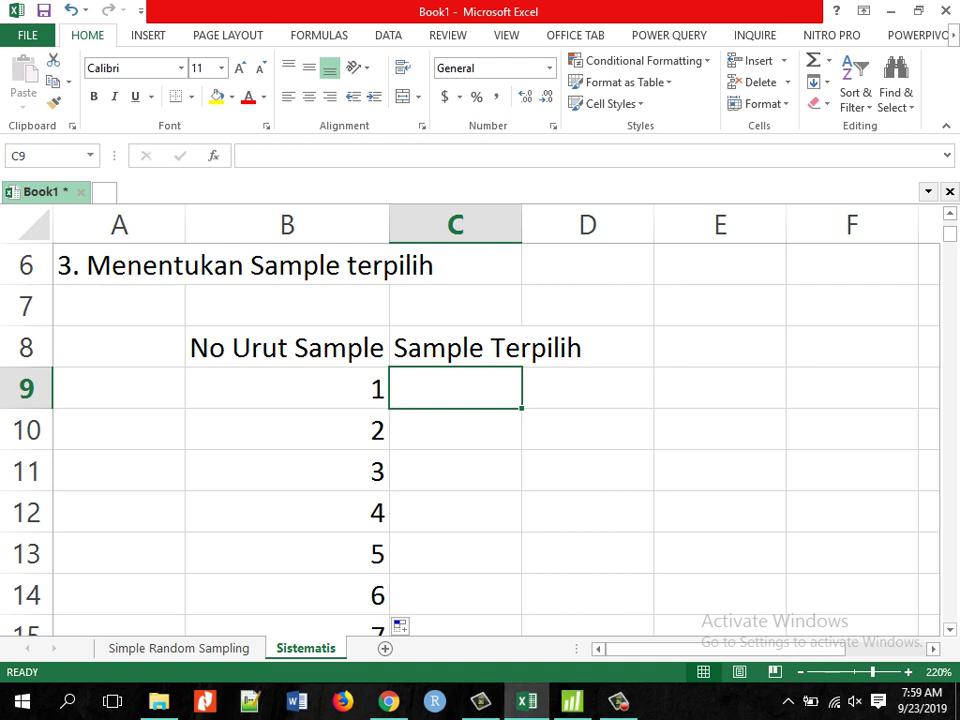
left_click(287, 388)
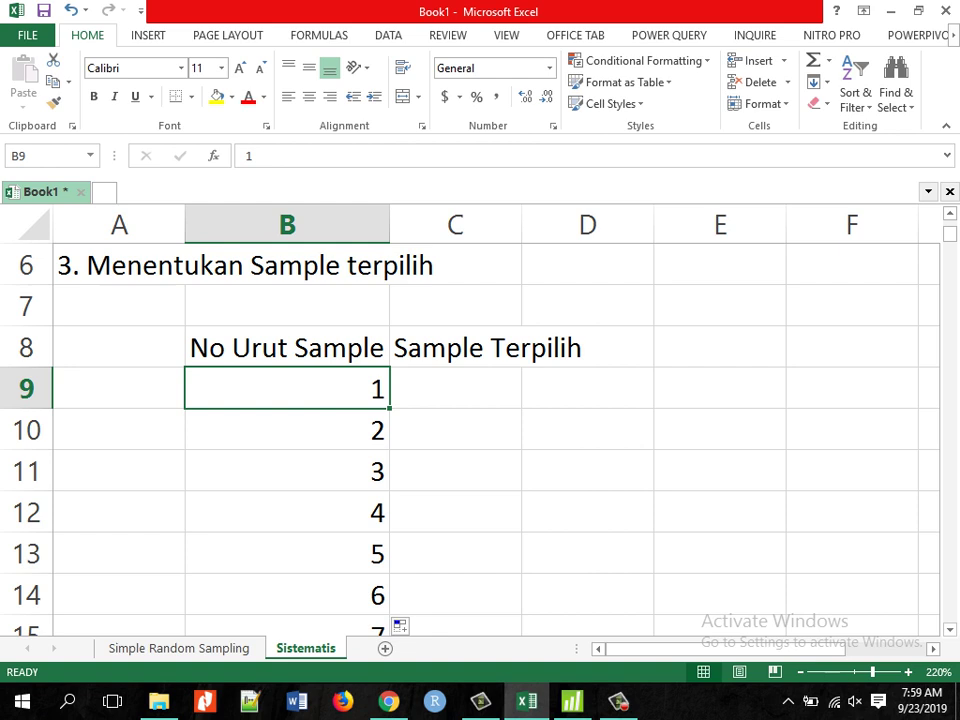
left_click(455, 388)
left_click_drag(521, 224, 585, 224)
left_click(287, 388)
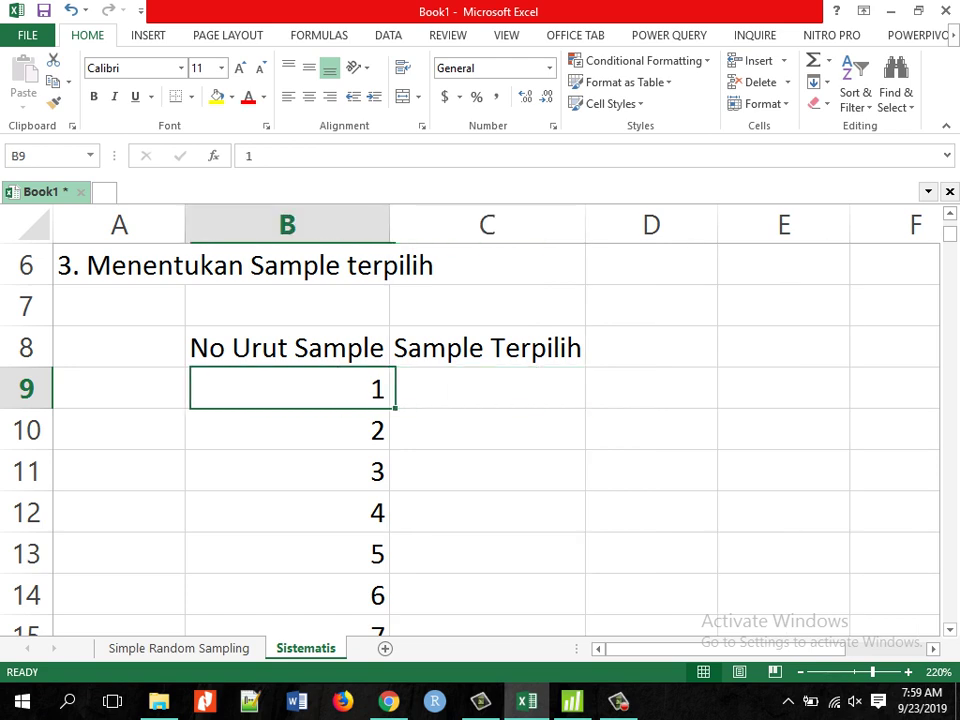
left_click(487, 388)
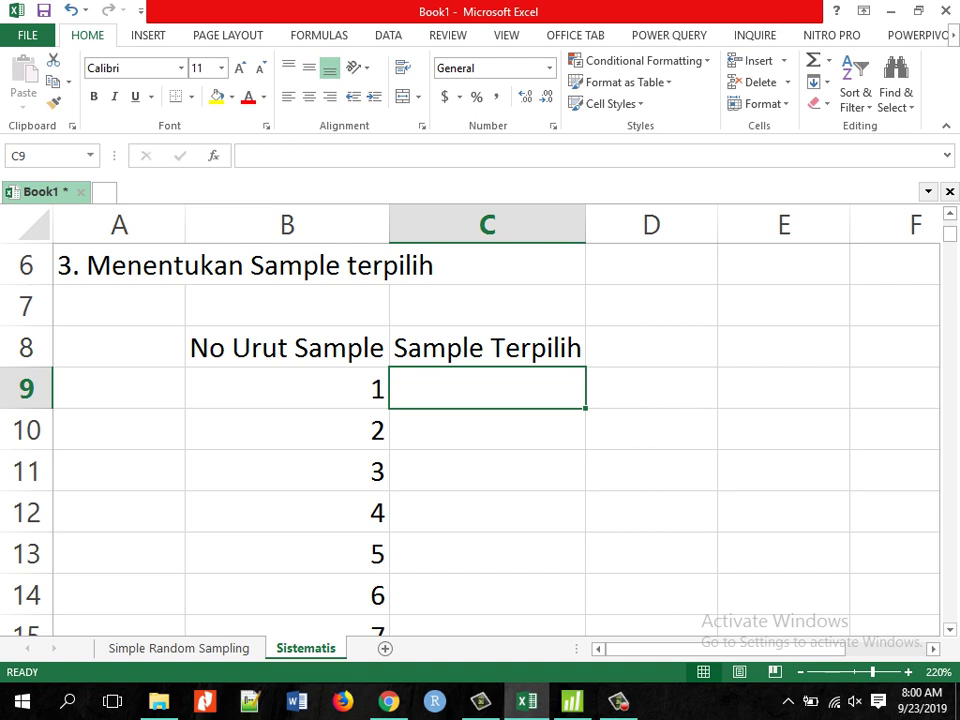
type("4")
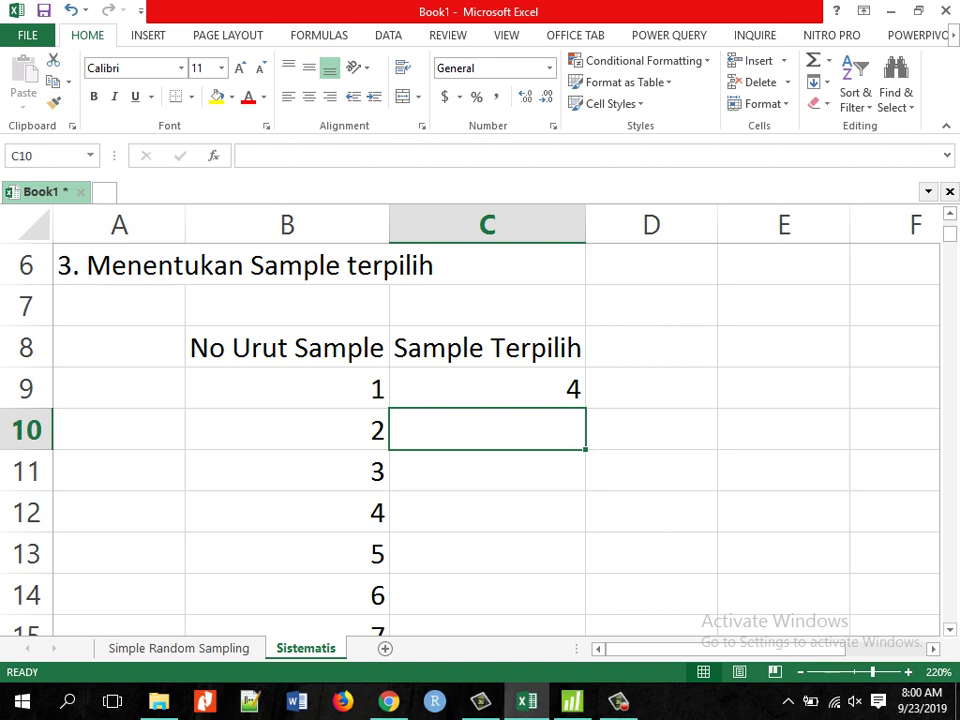
- Enter the formula =C9+9 in C10 and fill it down column C to the last numbered row
type("=")
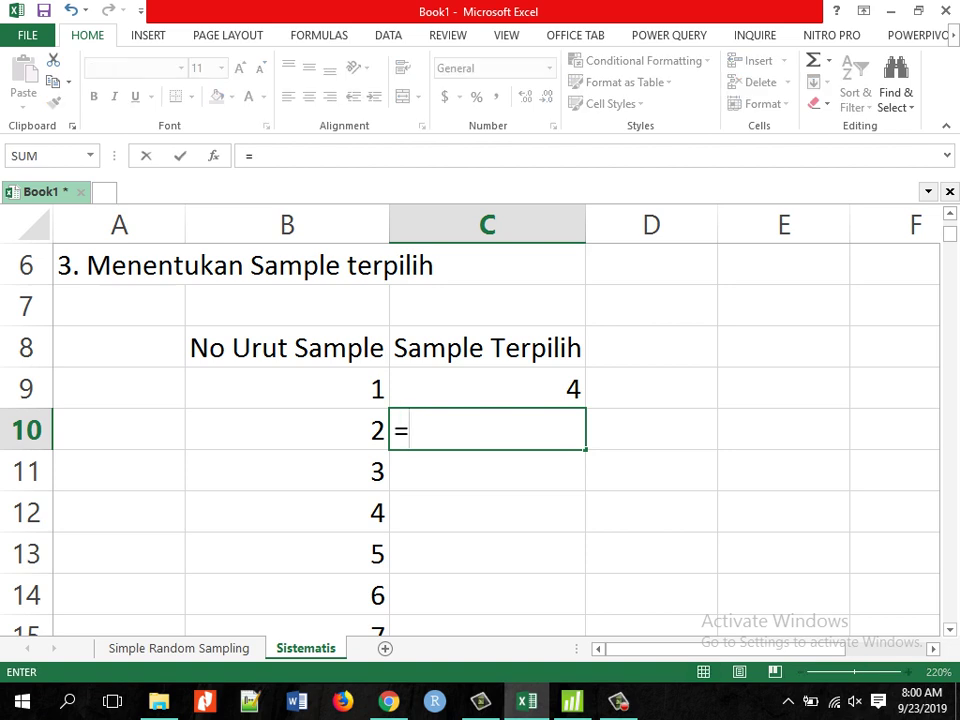
key("Up")
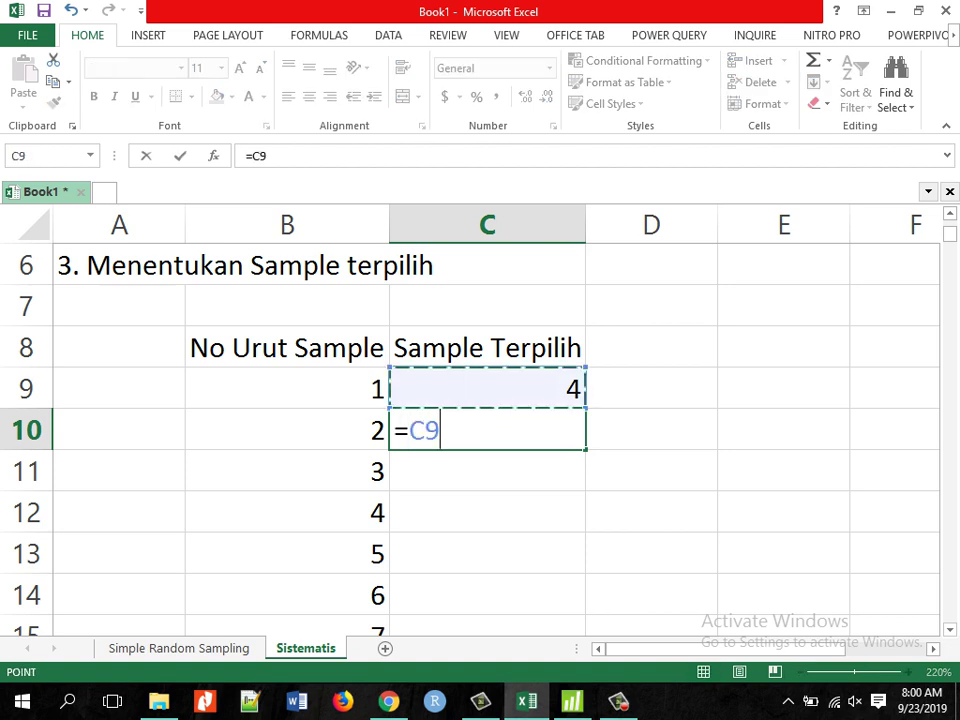
type("+")
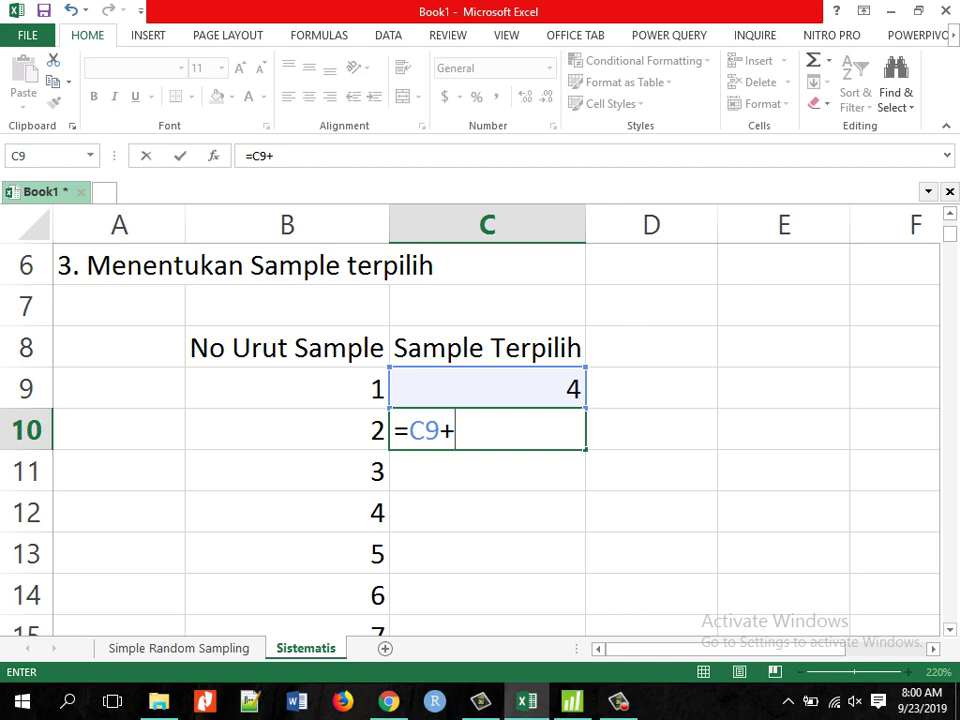
scroll(470, 430, "up", 2)
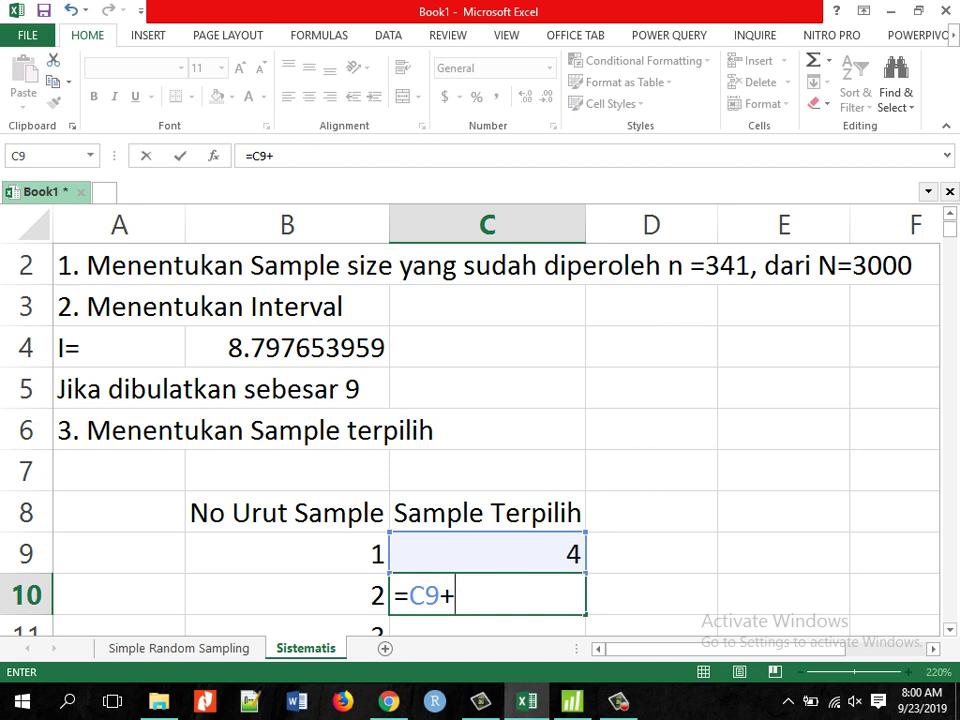
type("9")
key("Return")
key("Up")
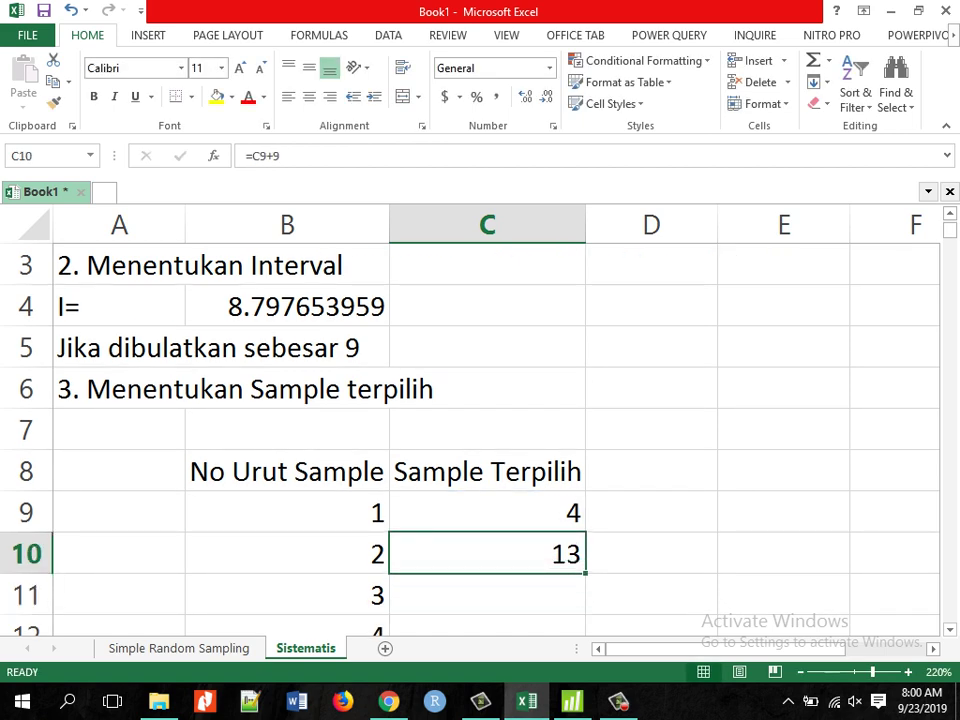
double_click(586, 573)
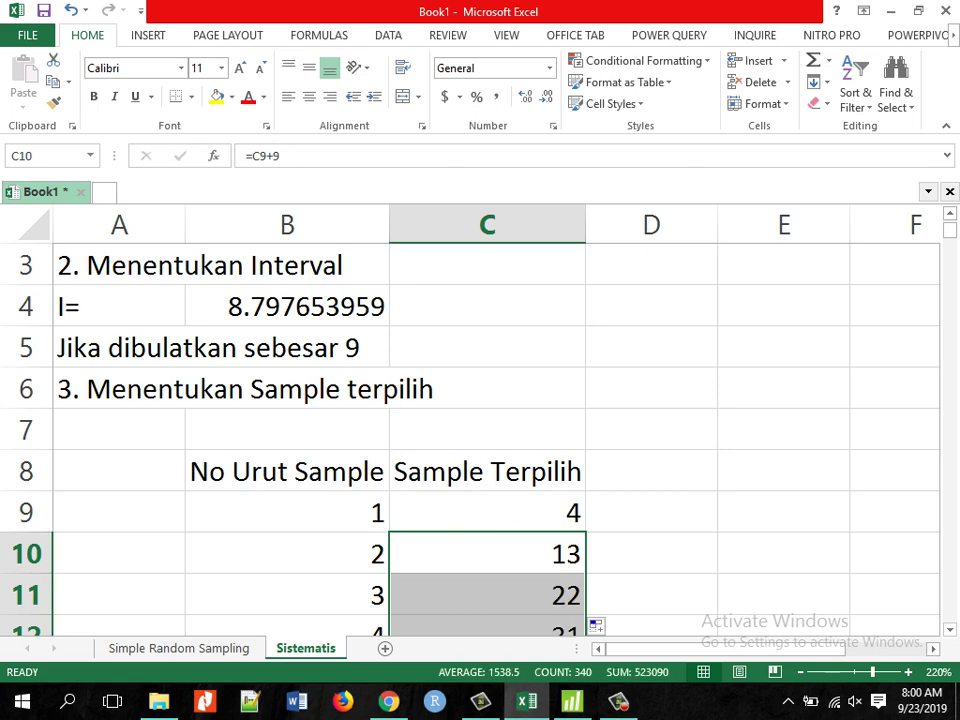
- Examine the selected sample numbers in the upper rows of column C
key("Down")
key("Down")
key("Down")
key("Down")
key("Down")
key("Down")
key("Down")
key("Down")
key("Down")
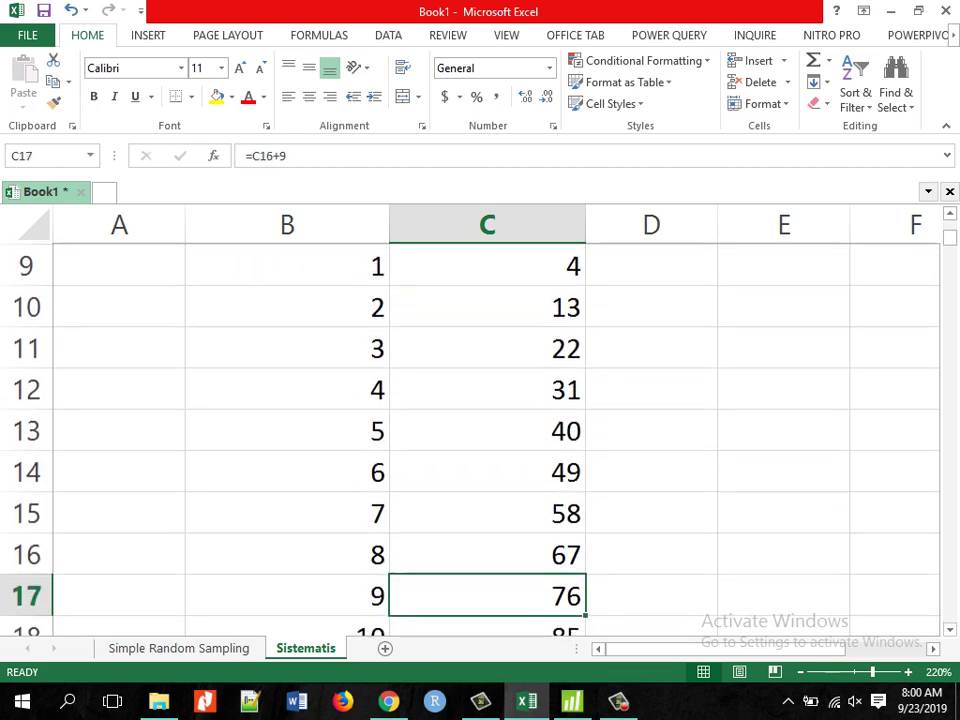
key("Down")
key("Down")
key("Down")
key("Down")
key("Down")
key("Down")
key("Up")
key("Up")
key("Up")
key("Up")
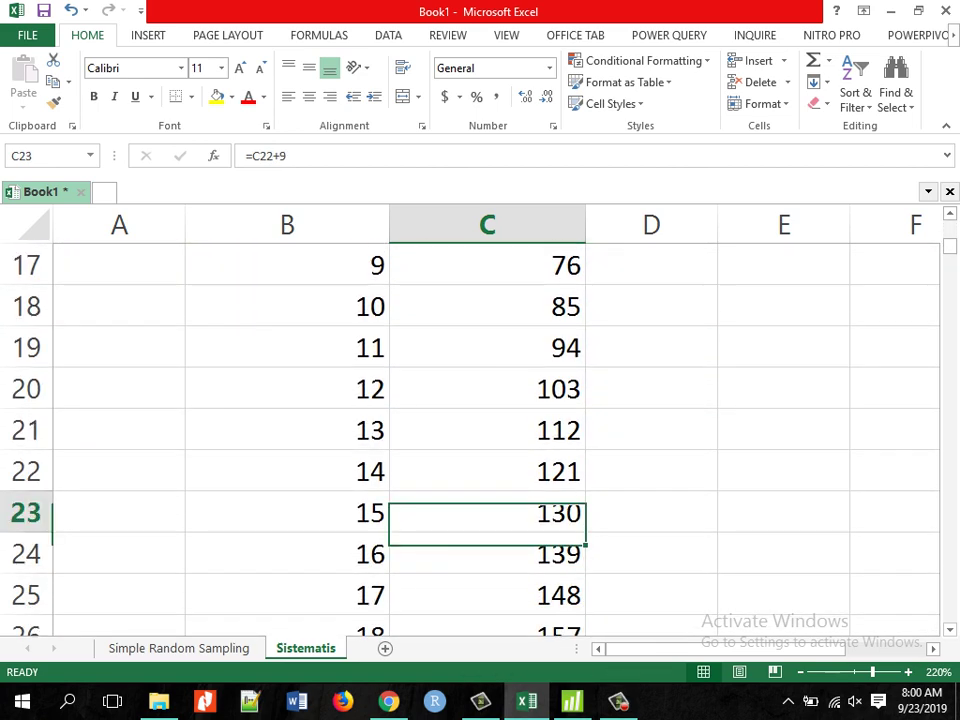
key("Up")
key("Up")
key("Up")
key("Up")
key("Up")
key("Up")
key("Up")
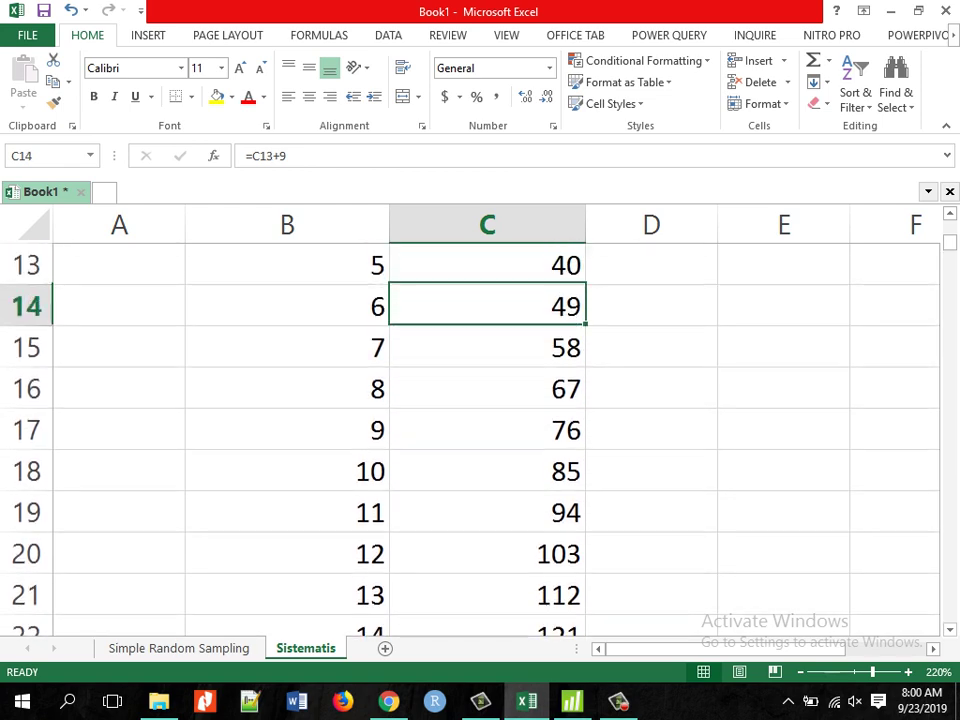
key("Down")
key("Down")
key("Down")
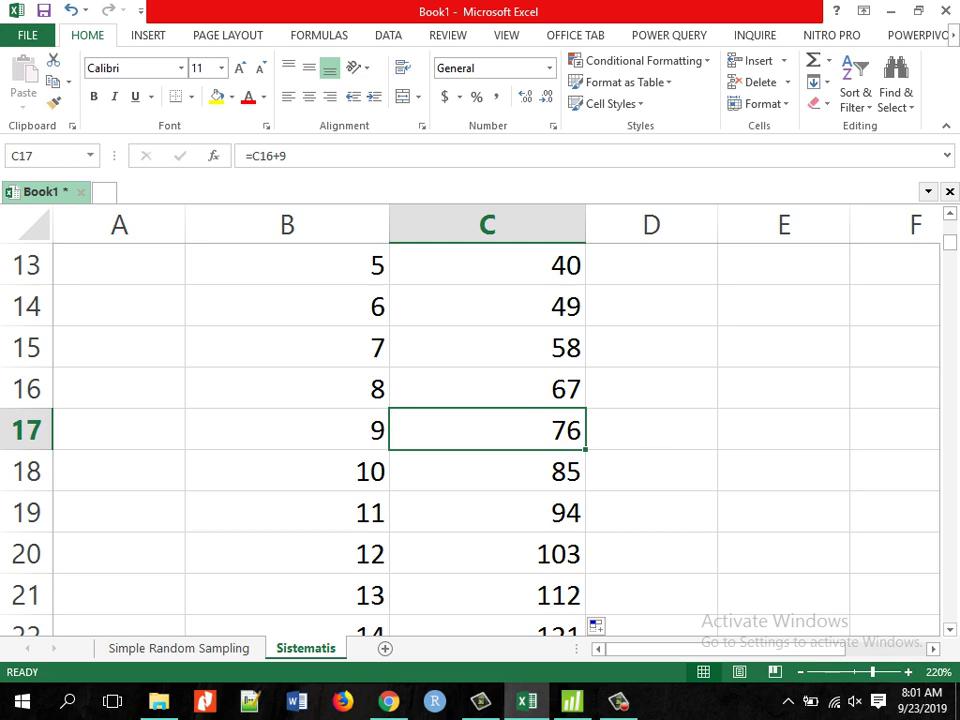
key("Down")
key("Down")
key("Down")
key("Down")
key("Down")
key("Down")
key("Down")
key("Down")
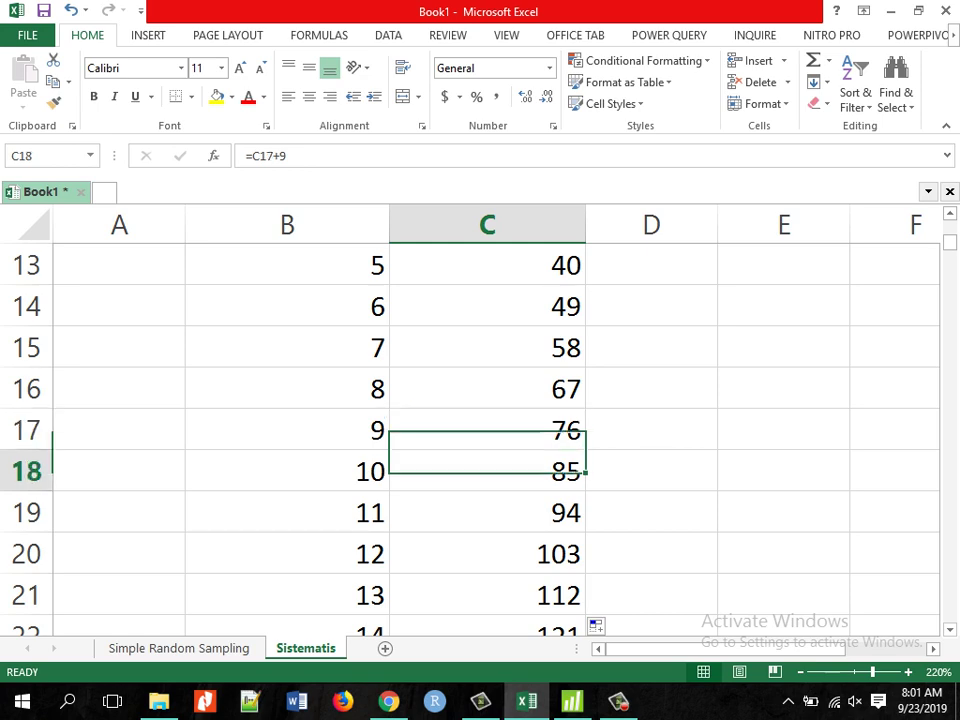
key("Down")
key("Down")
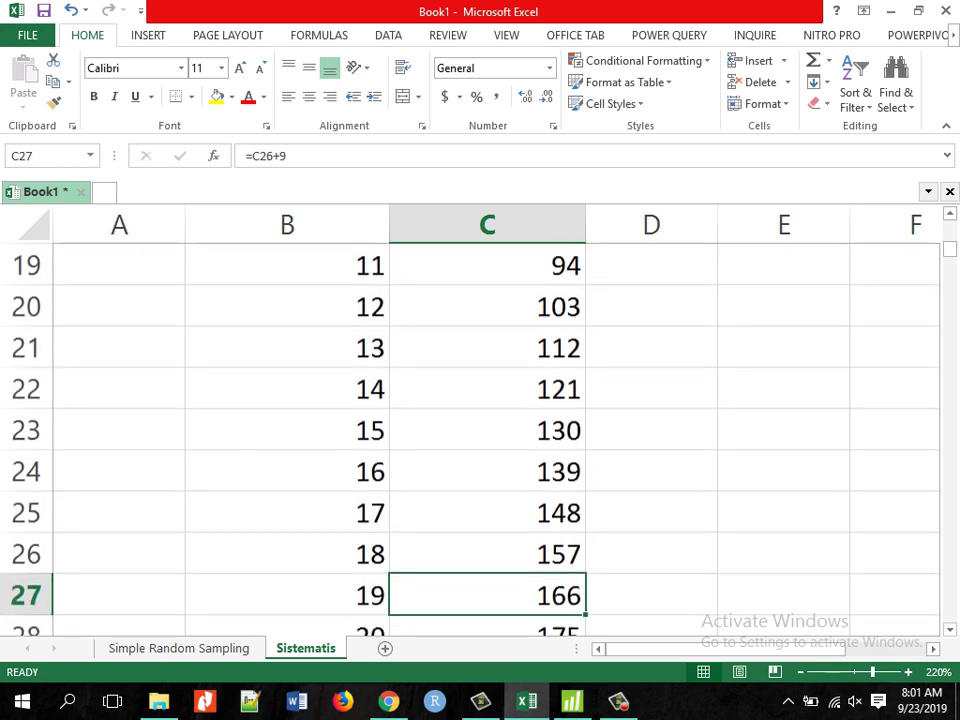
key("Up")
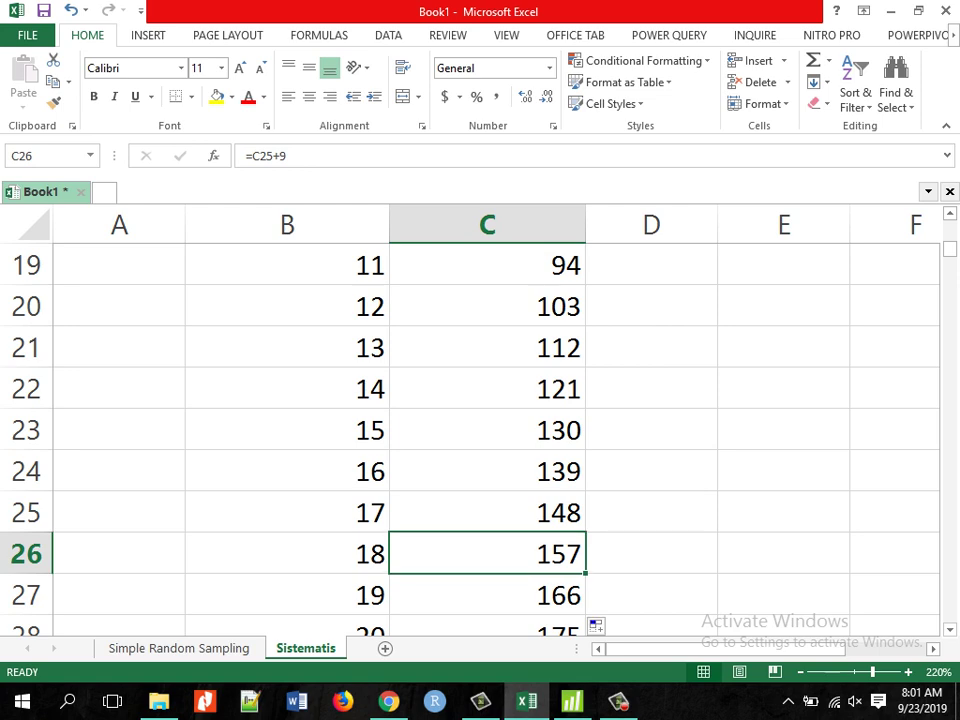
key("Down")
key("Down")
key("Down")
- Replace the formula in C342, the first selected sample exceeding the population of 3000, with =3000-341
key("ctrl+Down")
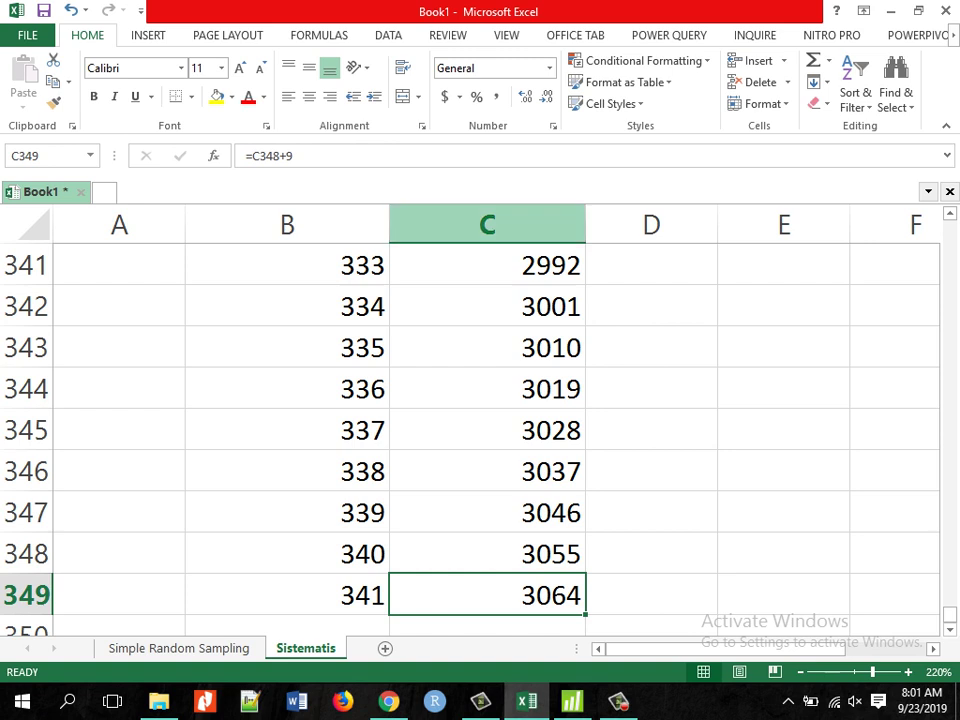
key("Up")
key("Up")
key("Up")
key("Up")
key("Up")
key("Up")
key("Up")
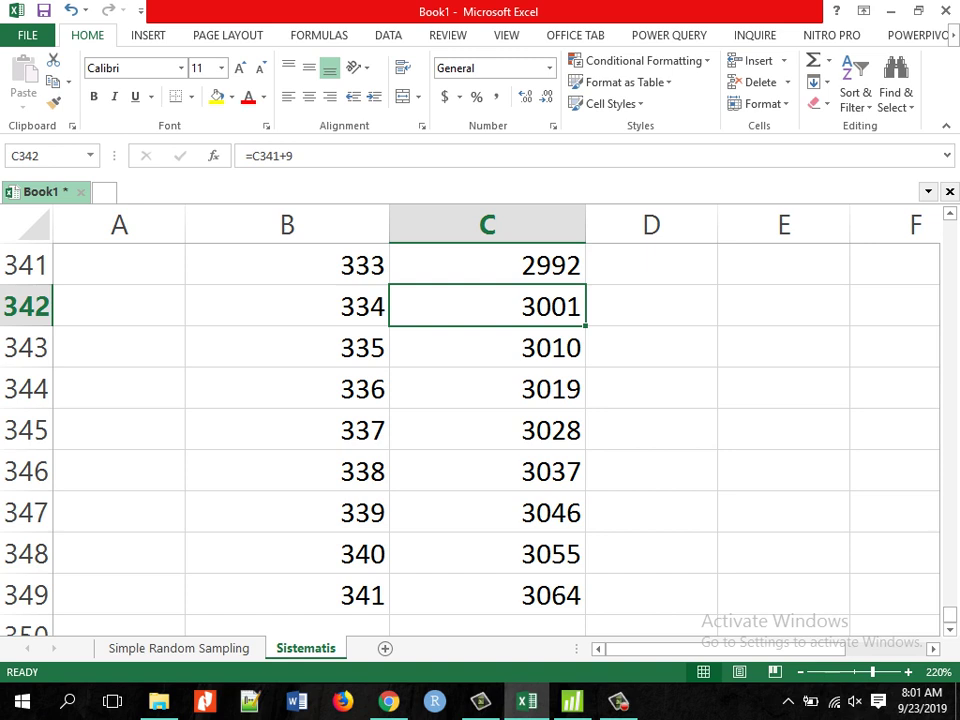
type("=")
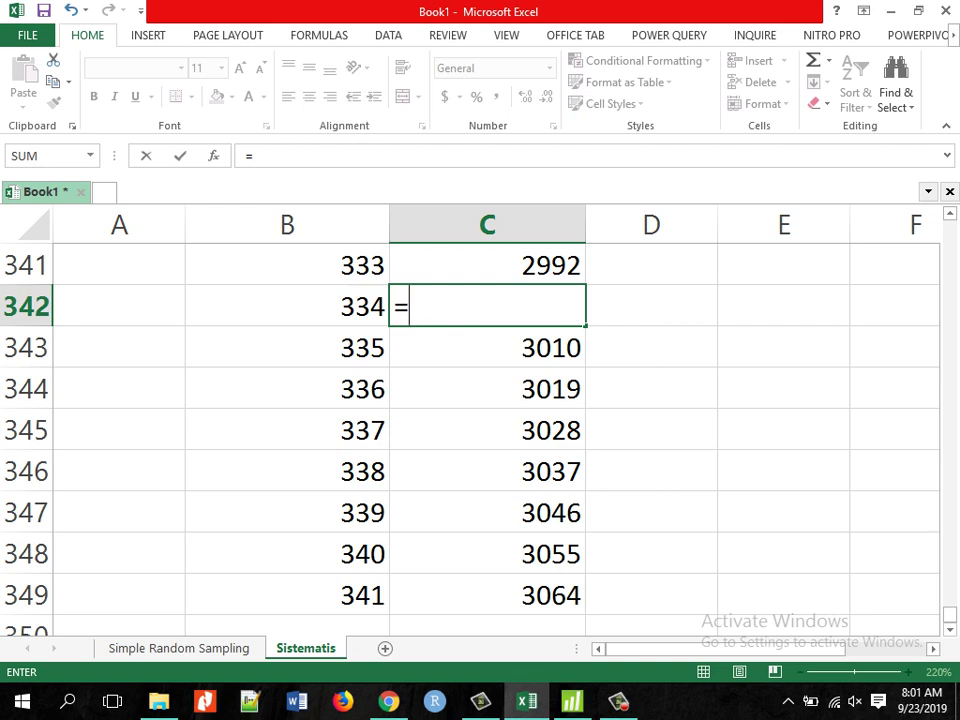
type("3000")
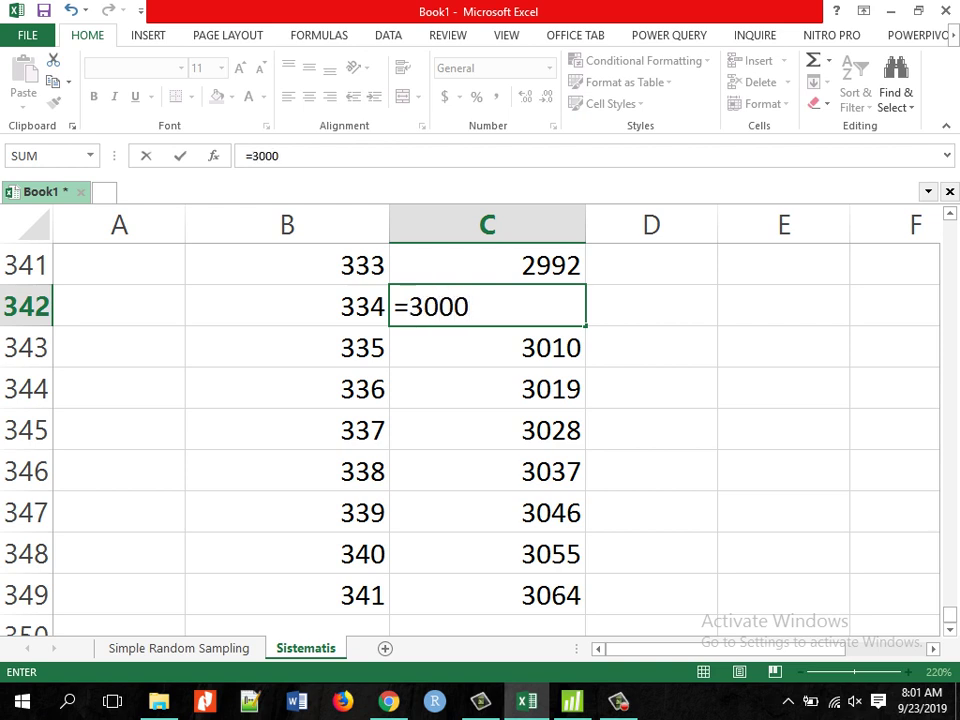
type("-341")
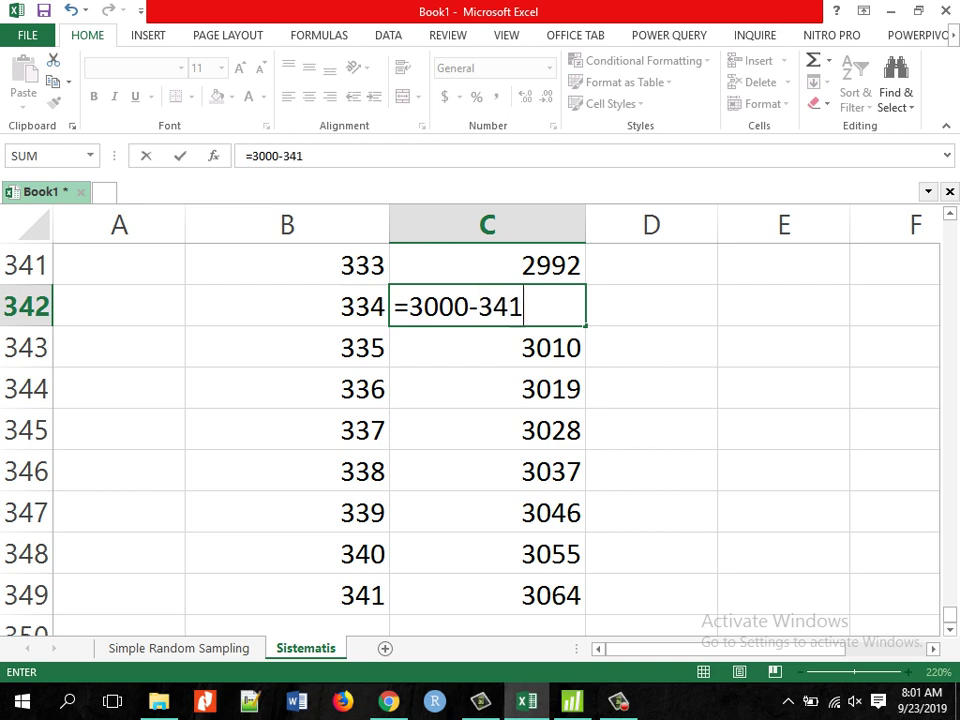
key("Return")
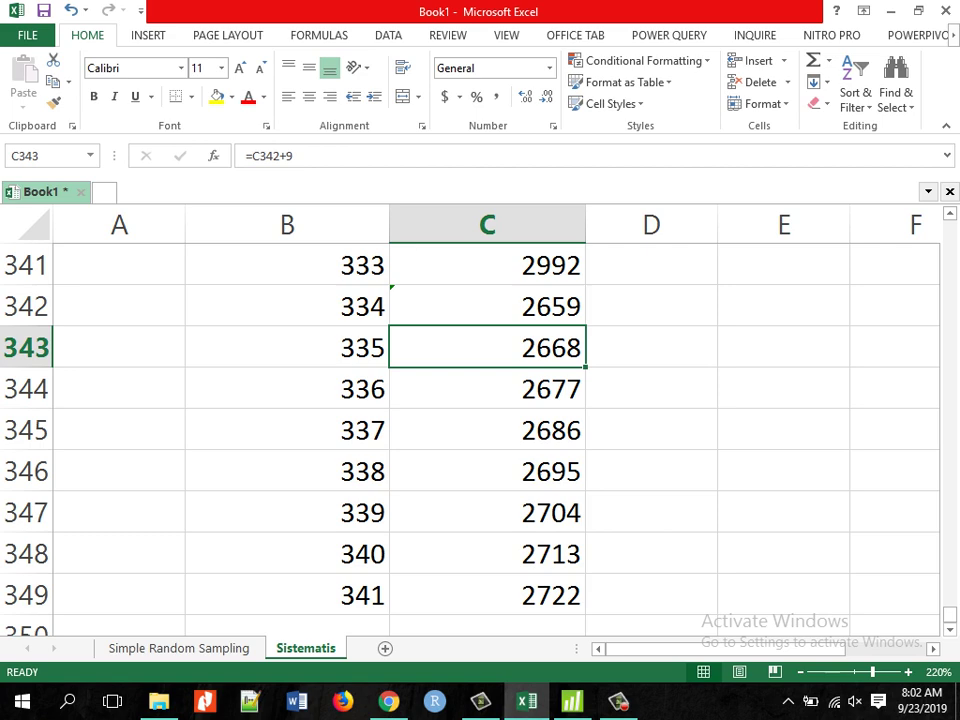
- Review the selected sample numbers in column C from row 333 to the end of the list at row 349
key("Up")
key("Up")
key("Up")
key("Up")
key("Up")
key("Up")
key("Up")
key("Up")
key("Up")
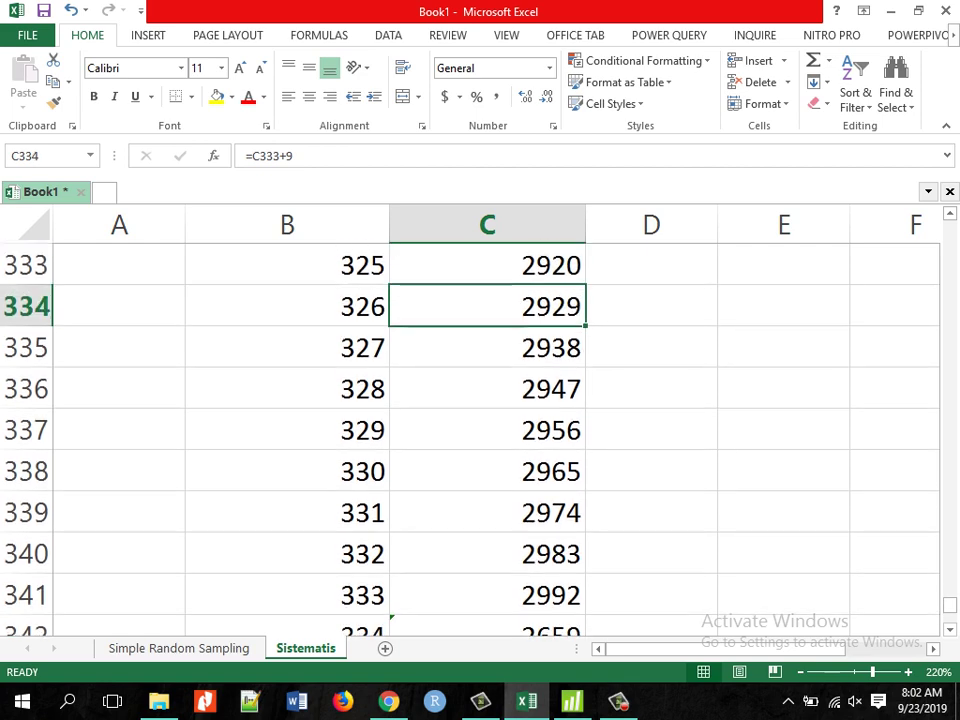
key("Down")
key("Down")
key("Down")
key("Down")
key("Down")
key("Down")
key("Down")
key("Down")
key("Down")
key("Down")
key("Down")
key("Down")
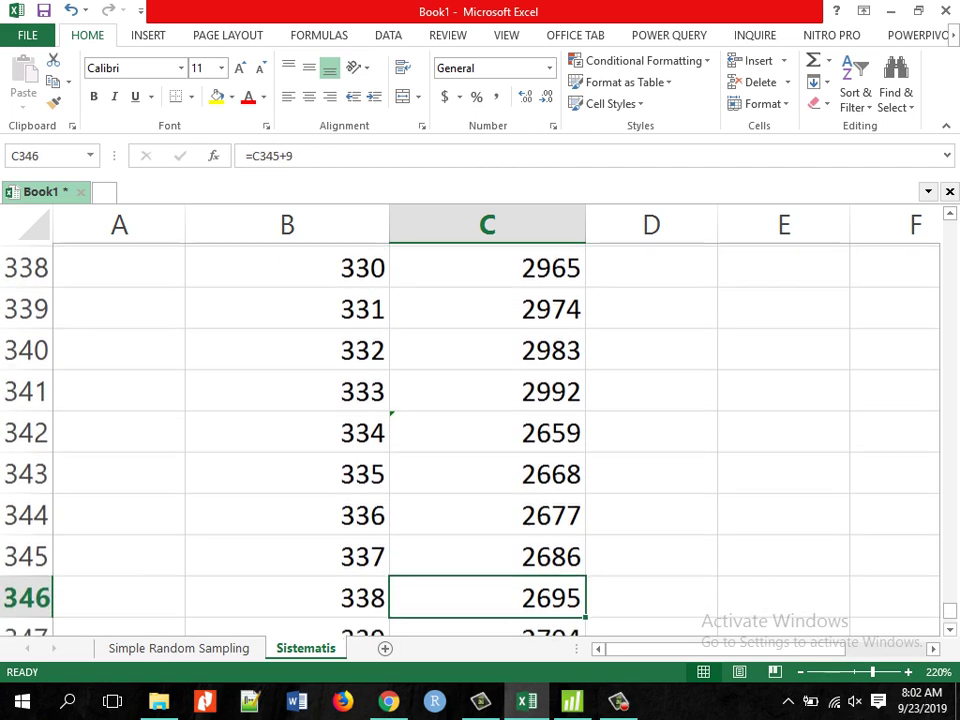
key("Down")
key("Down")
key("Down")
key("Down")
key("Up")
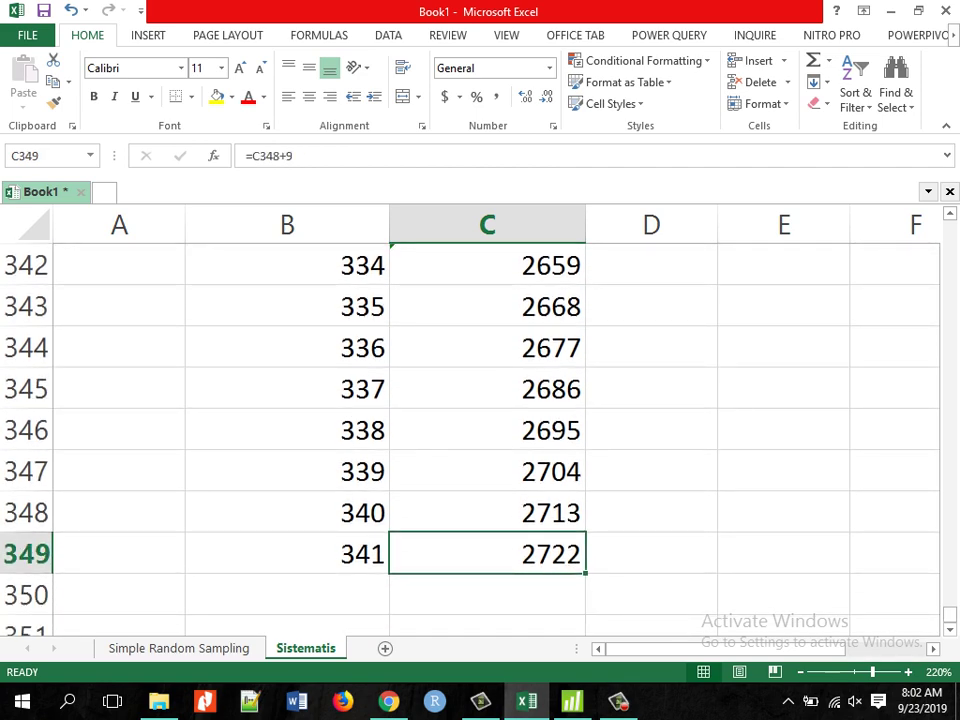